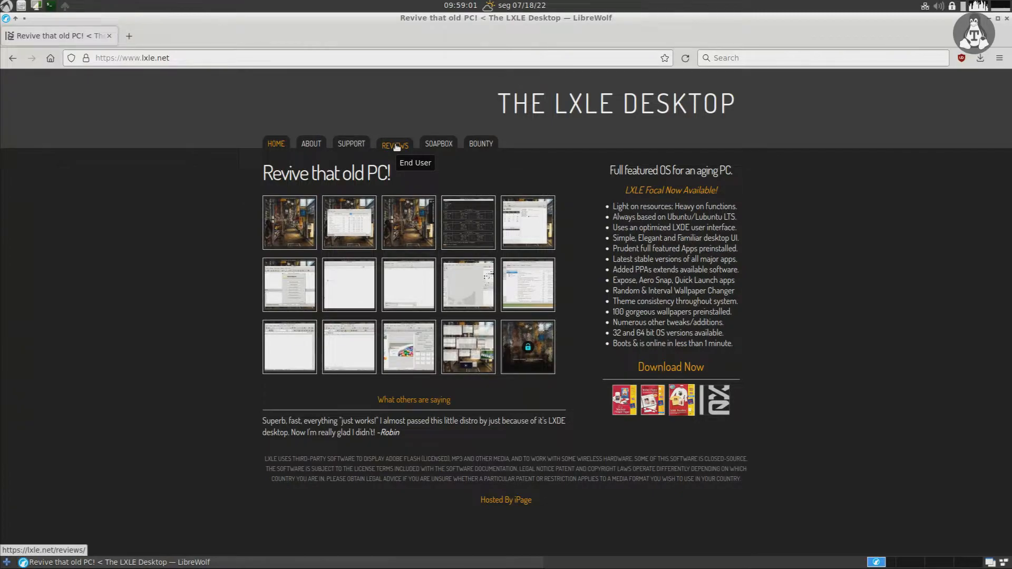
# Step: Go to the LXLE site's SUPPORT page listing OS support options
pyautogui.click(357, 145)
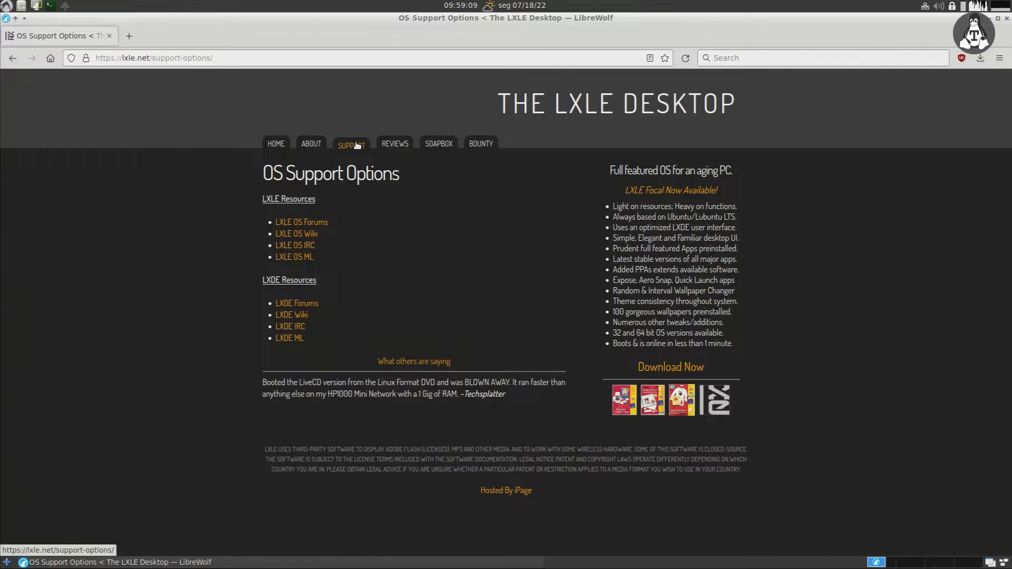
# Step: Open the LXLE OS Forums and their News and Announcements category
pyautogui.click(317, 226)
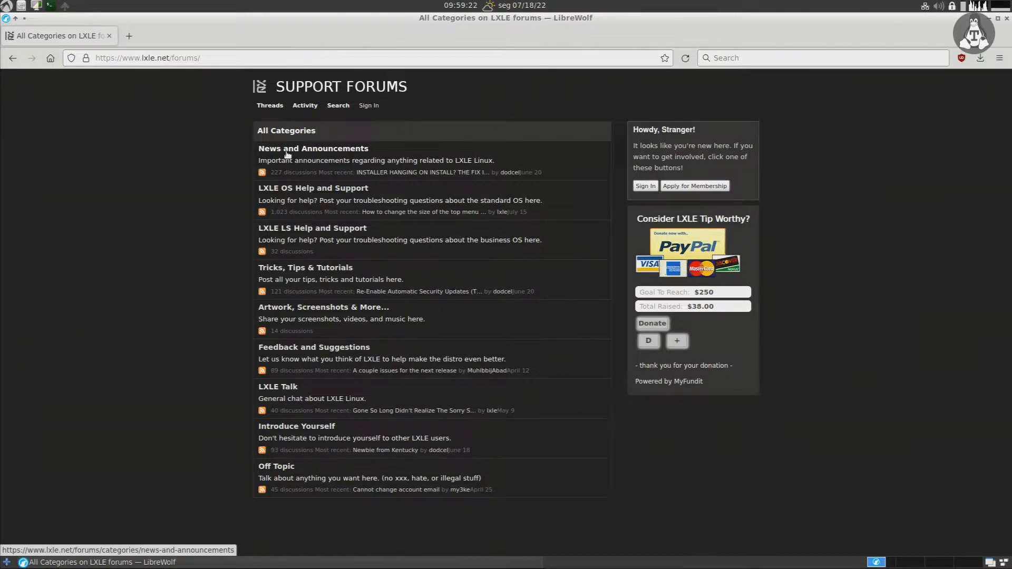
pyautogui.click(322, 155)
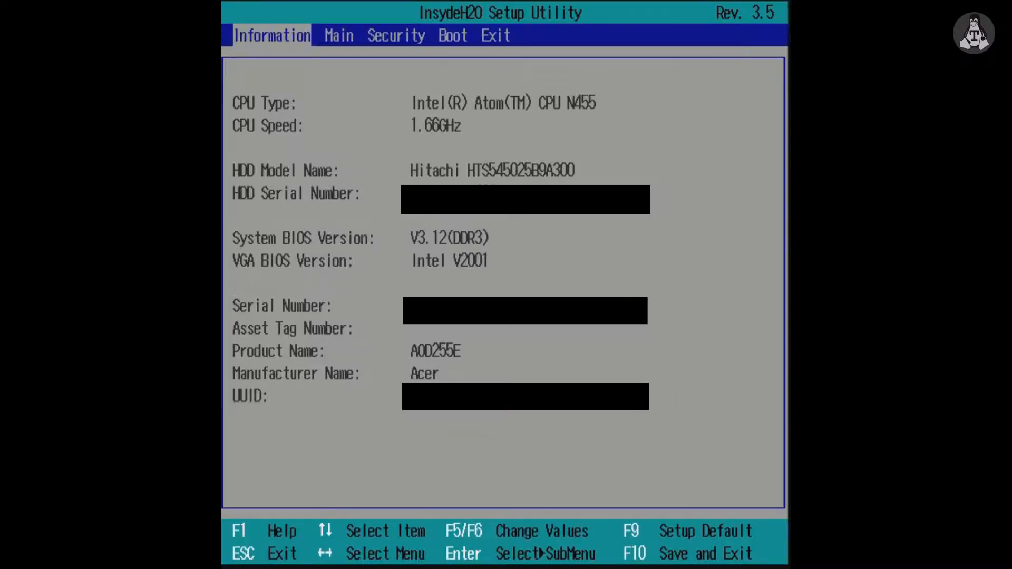
# Step: Step through the BIOS Main and Security tabs to the Boot priority list
pyautogui.press('Right')
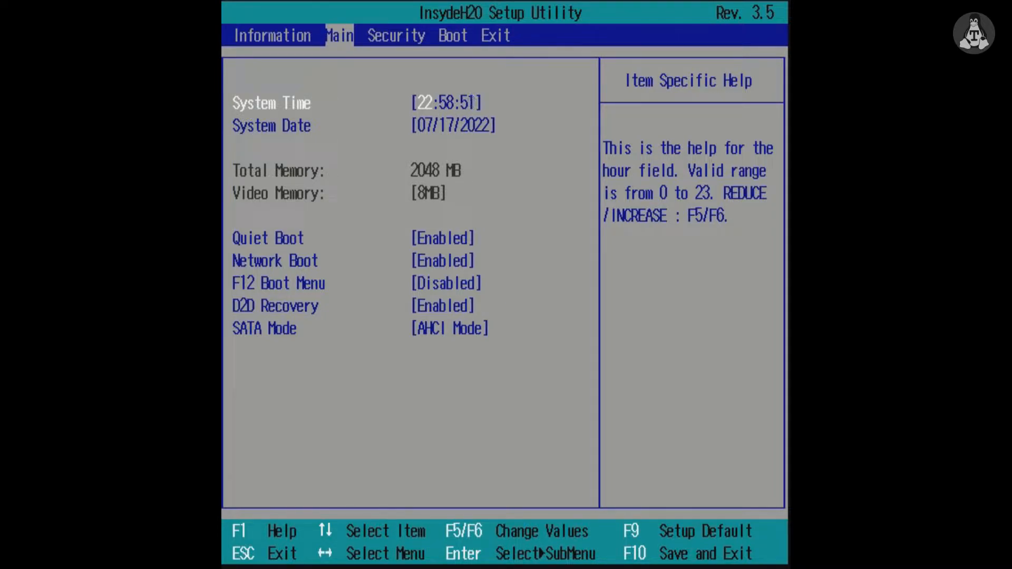
pyautogui.press('Right')
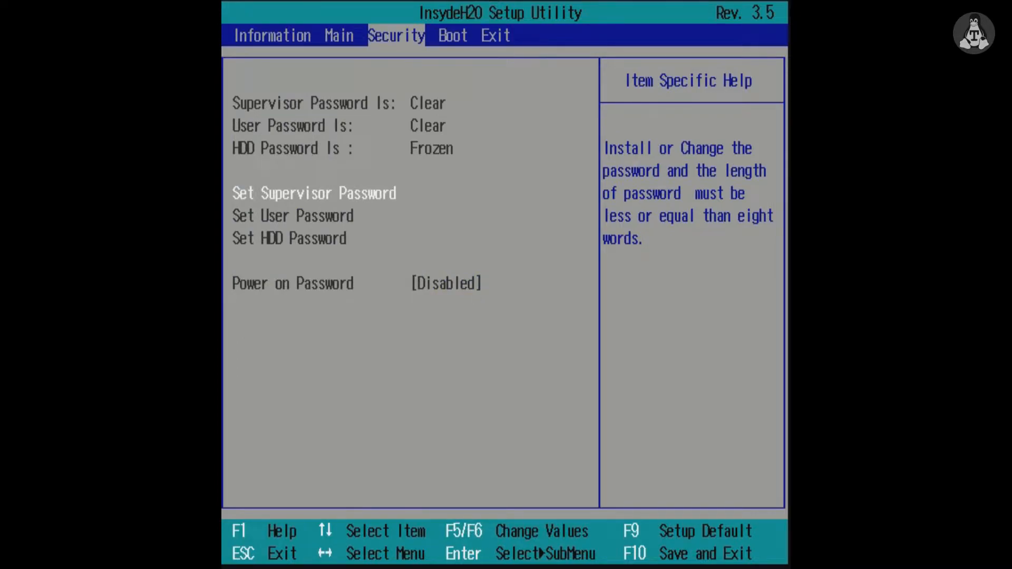
pyautogui.press('Right')
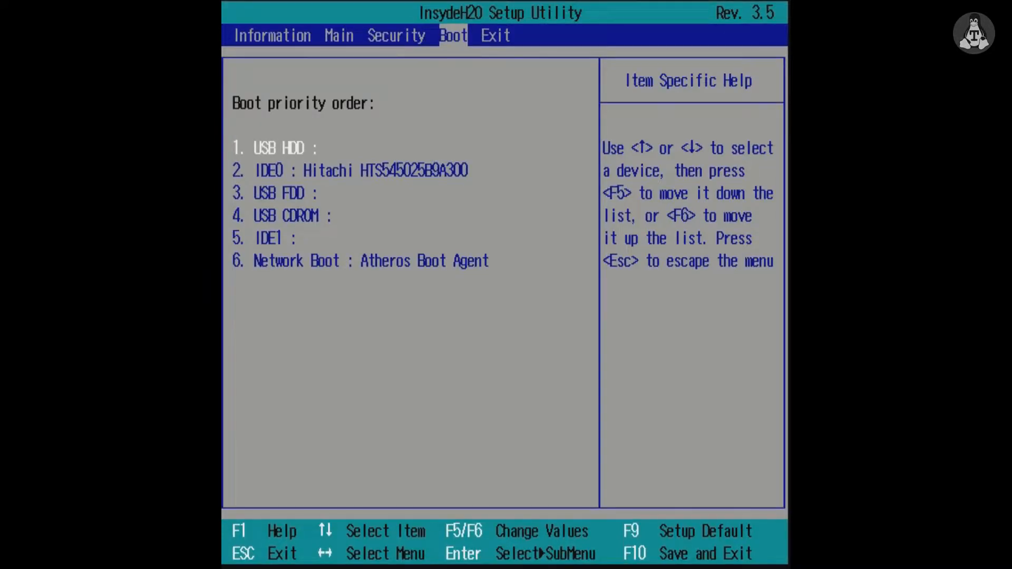
# Step: Reorder the boot priority so USB FDD and USB HDD sit above the Hitachi disk
pyautogui.press('F5')
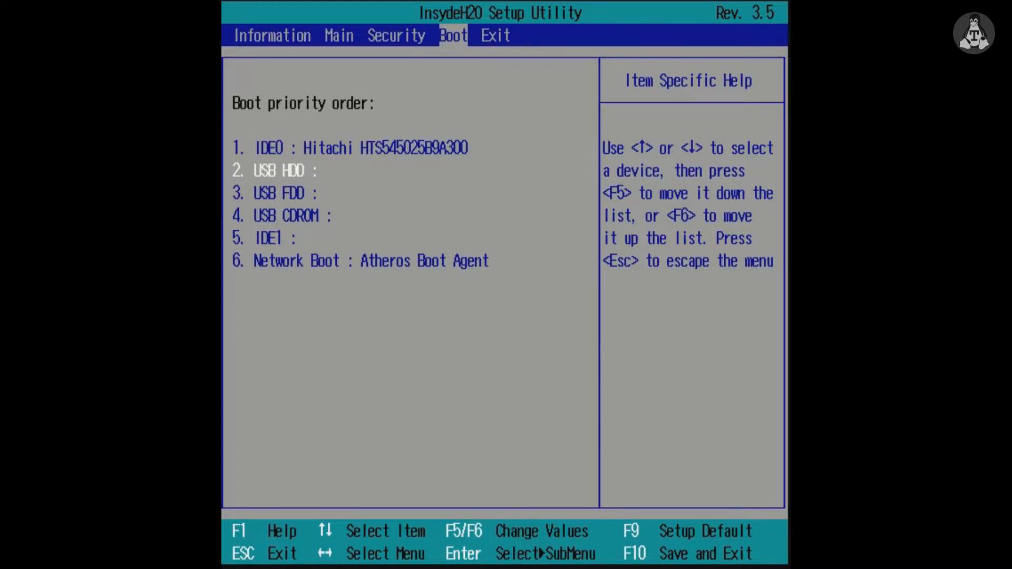
pyautogui.press('F6')
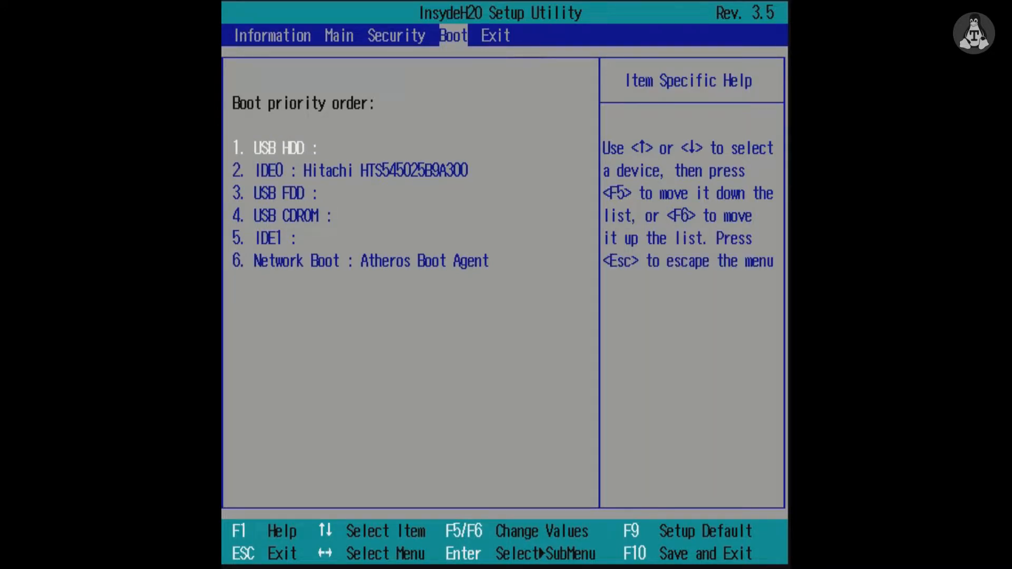
pyautogui.press('Down')
pyautogui.press('Down')
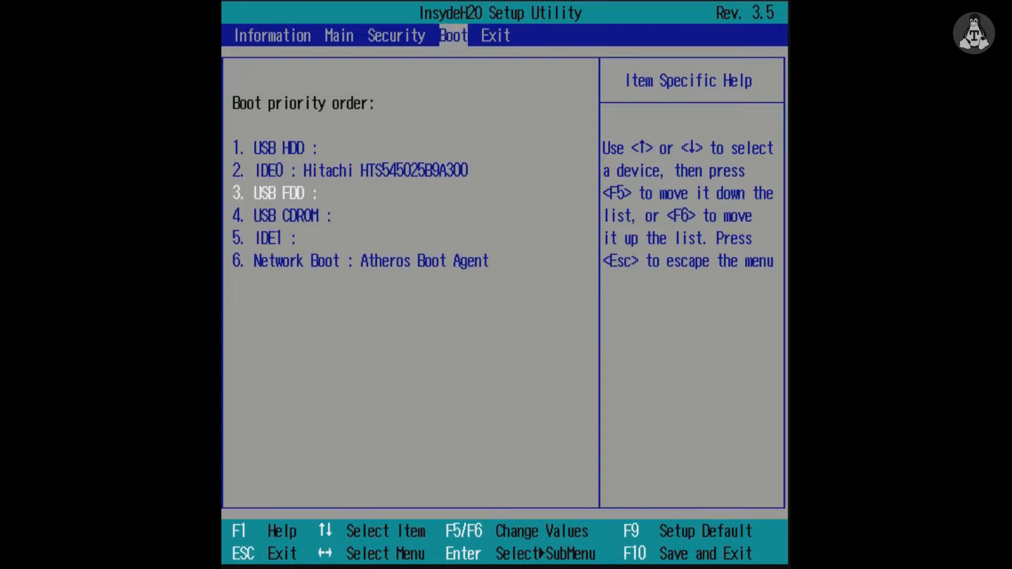
pyautogui.press('F5')
pyautogui.press('F6')
pyautogui.press('F6')
pyautogui.press('F6')
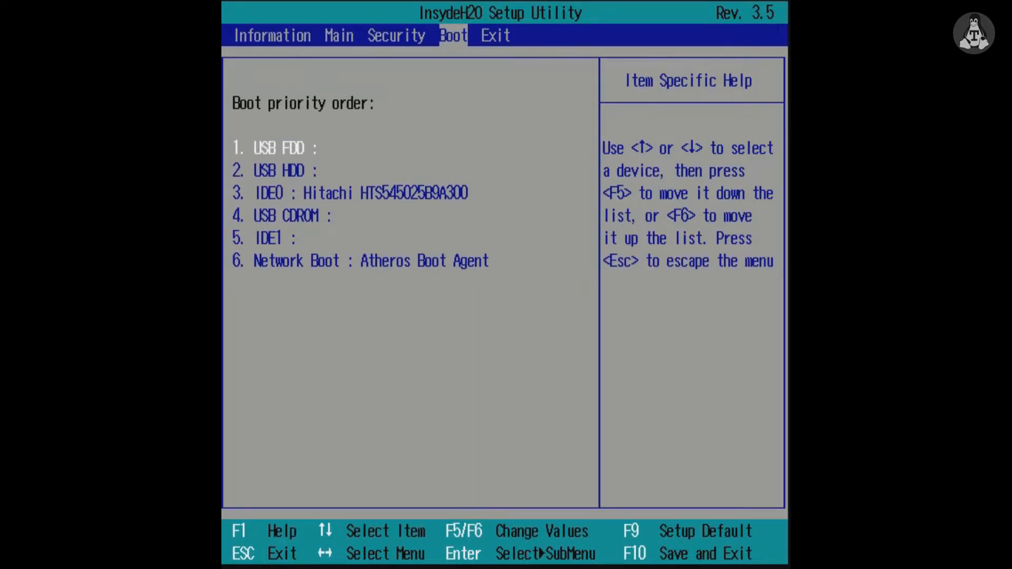
# Step: Exit the BIOS setup saving changes and confirm Yes
pyautogui.press('Right')
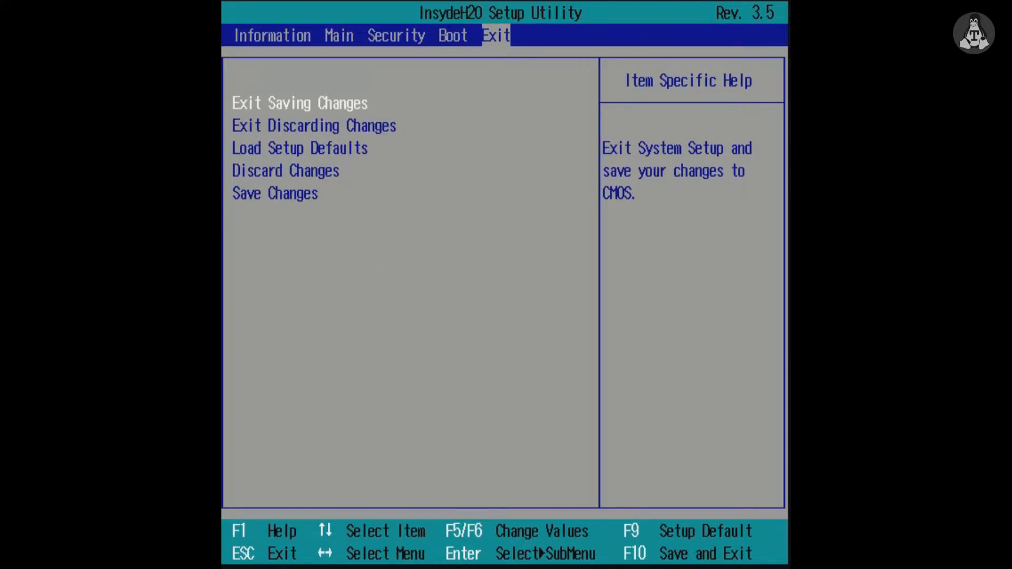
pyautogui.press('Return')
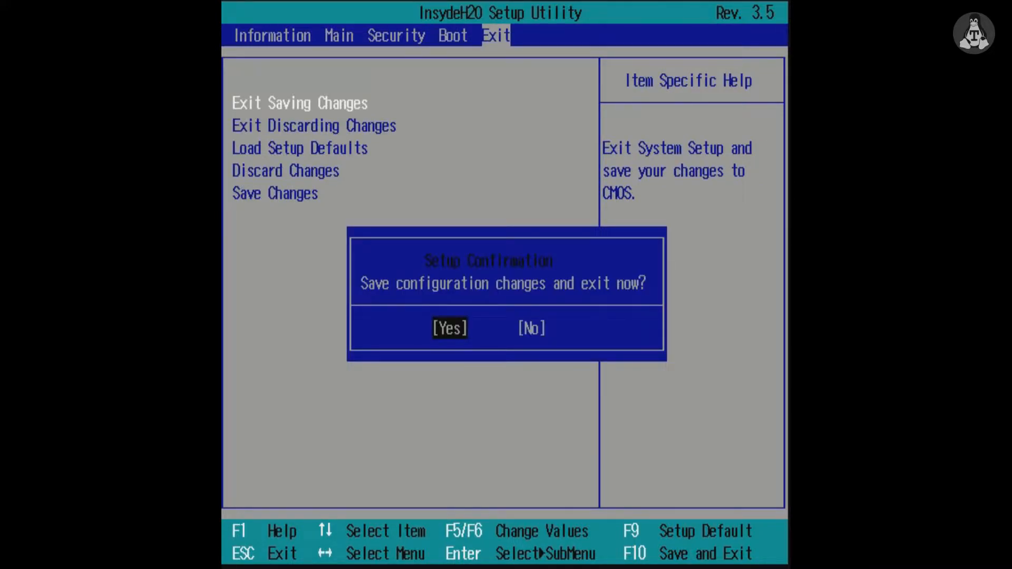
pyautogui.press('Return')
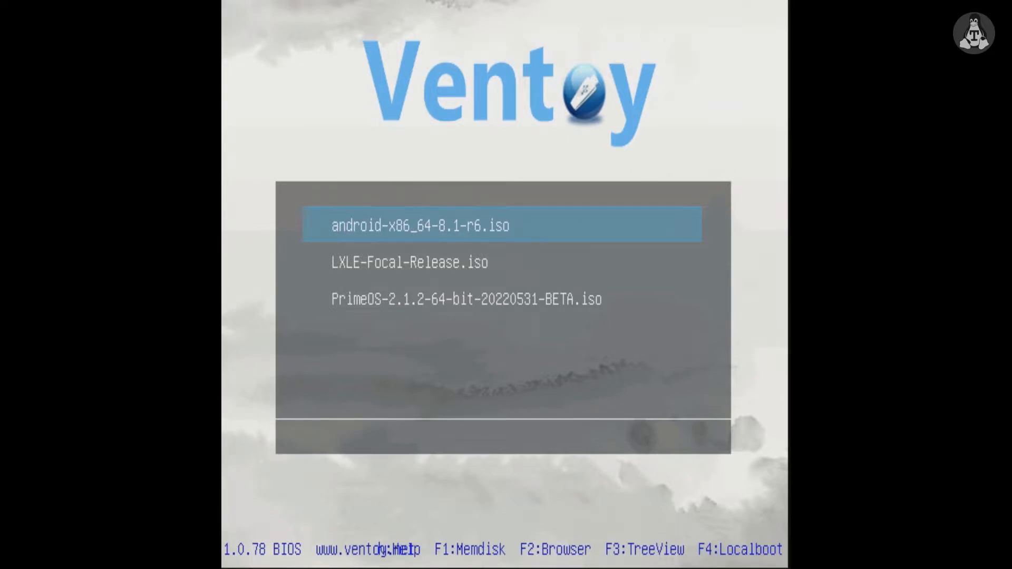
# Step: Boot LXLE-Focal-Release.iso from the Ventoy menu
pyautogui.press('Down')
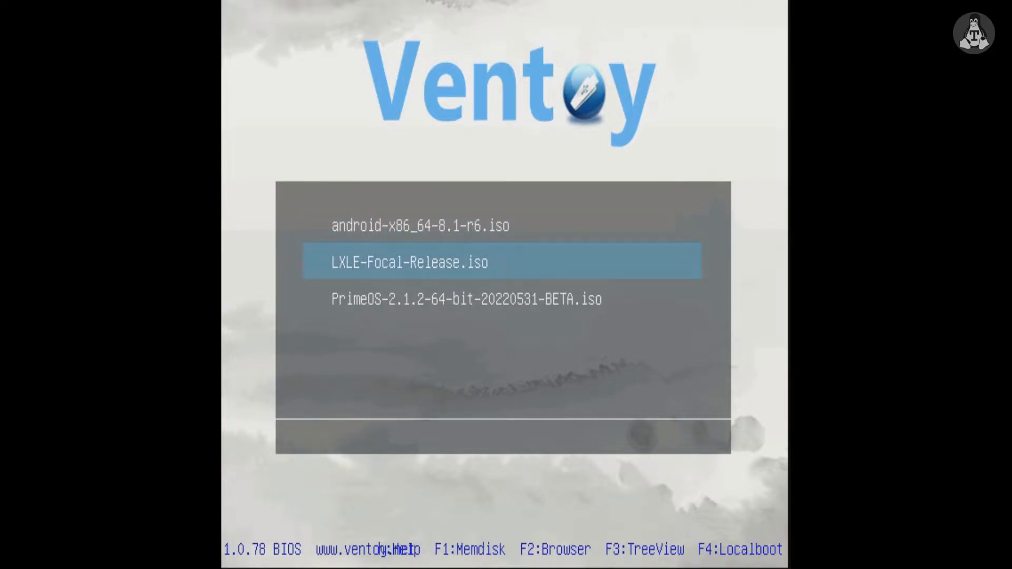
pyautogui.press('Return')
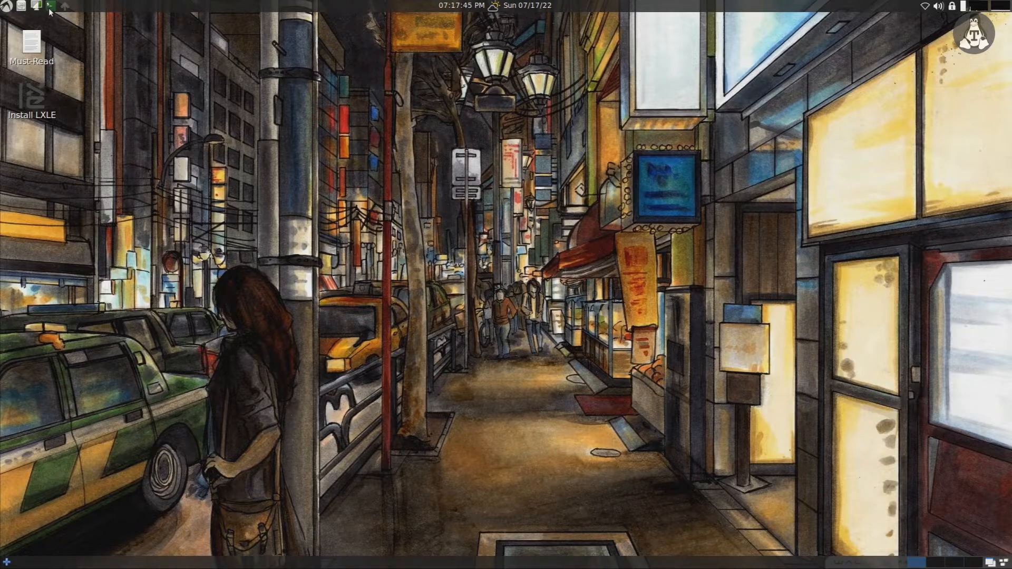
# Step: Open a terminal, list CPU details with lscpu, and enlarge and reposition the window
pyautogui.click(49, 9)
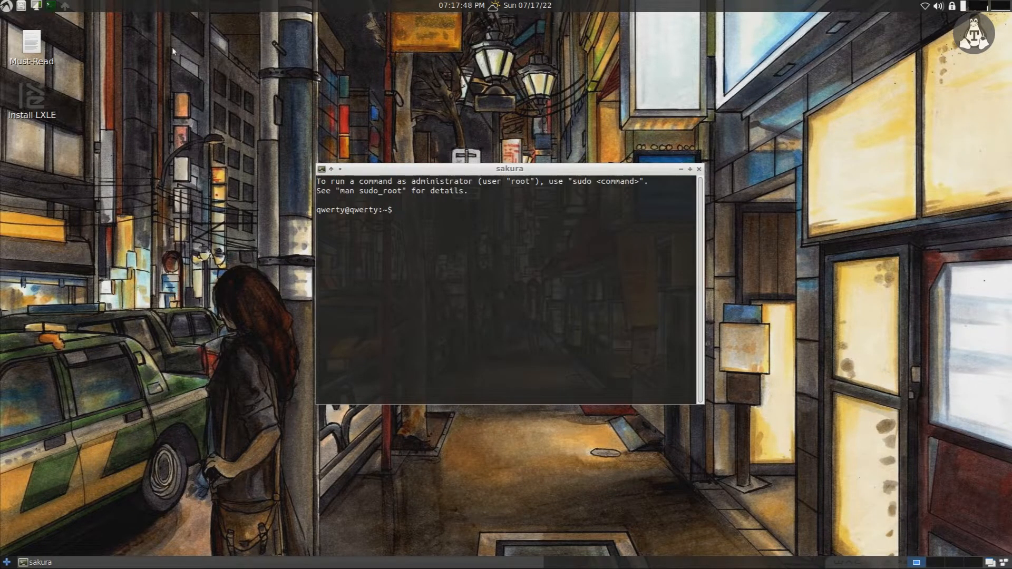
pyautogui.write('lscpu')
pyautogui.press('Return')
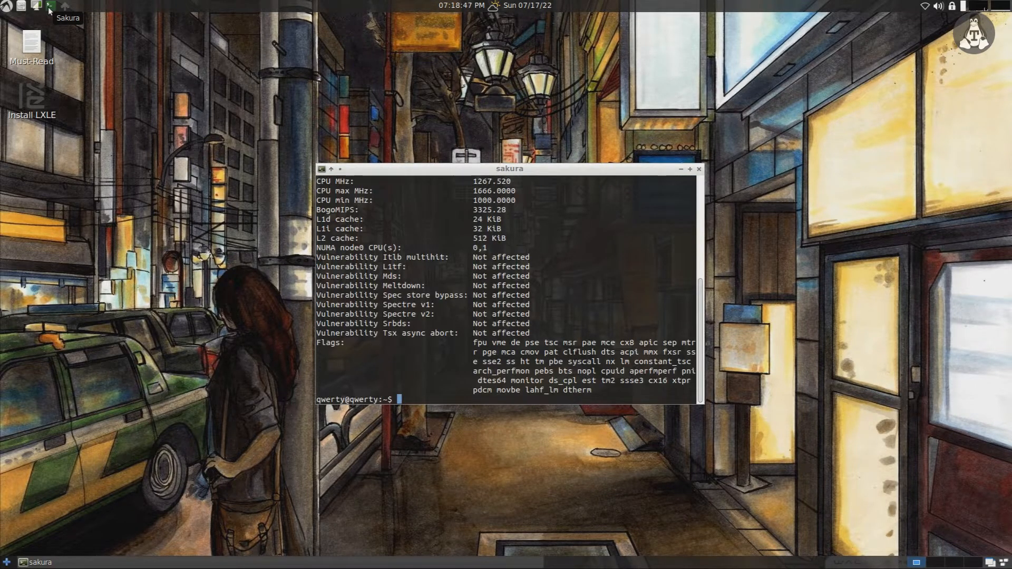
pyautogui.moveTo(703, 405); pyautogui.dragTo(861, 513)
pyautogui.moveTo(553, 168); pyautogui.dragTo(498, 103)
pyautogui.scroll(3, 498, 193)
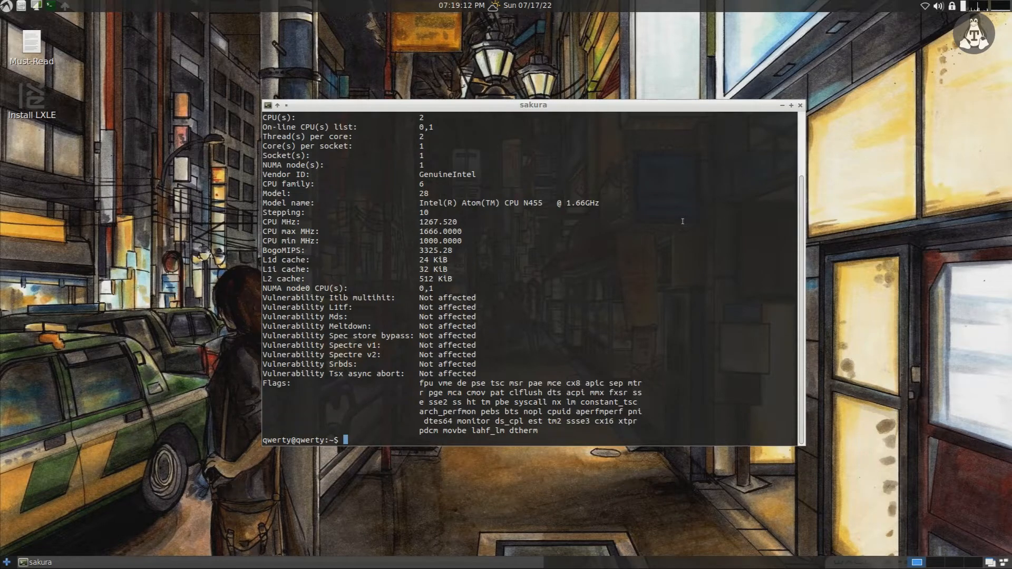
# Step: Show kernel info with uname -a and memory usage with free -h, clearing between
pyautogui.write('clear')
pyautogui.press('Return')
pyautogui.write('uname -a')
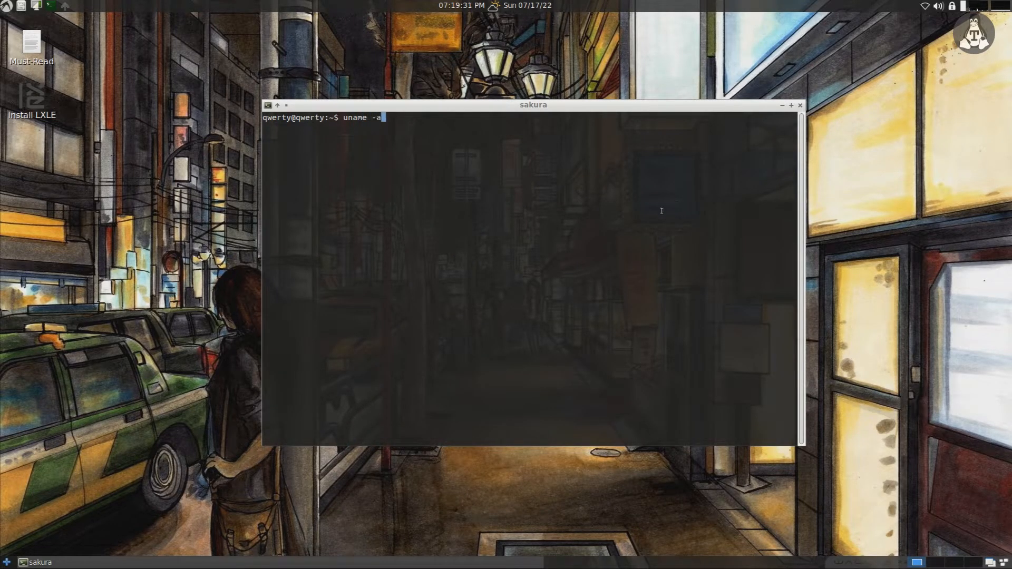
pyautogui.press('Return')
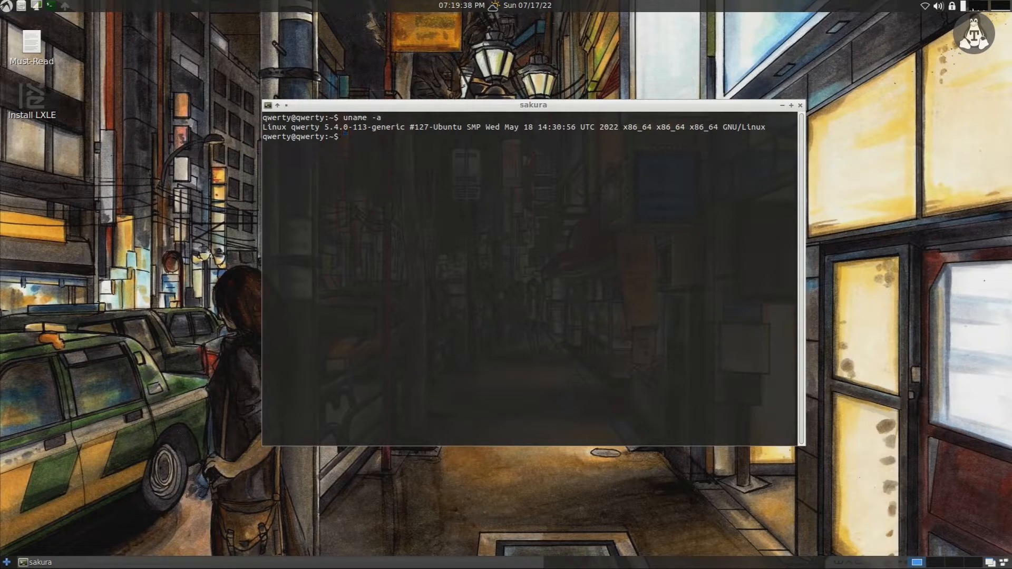
pyautogui.write('clear')
pyautogui.press('Return')
pyautogui.write('free ')
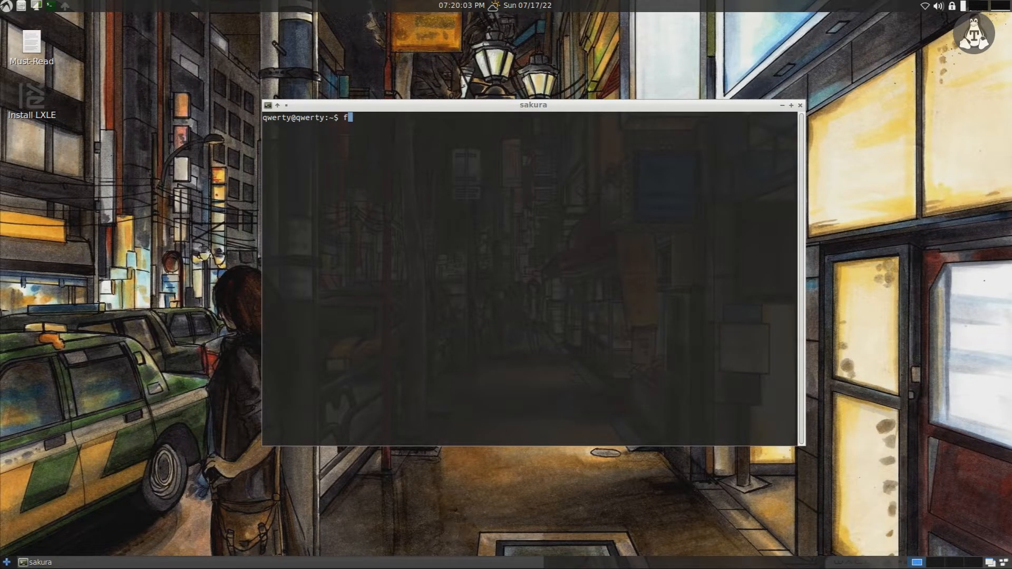
pyautogui.write('-h')
pyautogui.press('Return')
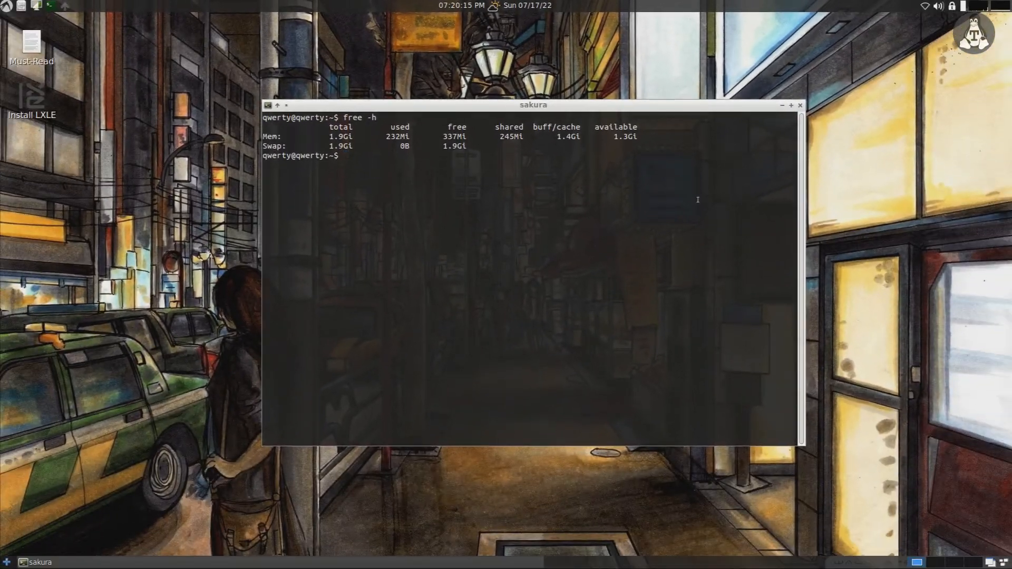
# Step: Clear the screen and exit the Sakura terminal
pyautogui.write('cle')
pyautogui.write('ar')
pyautogui.press('Return')
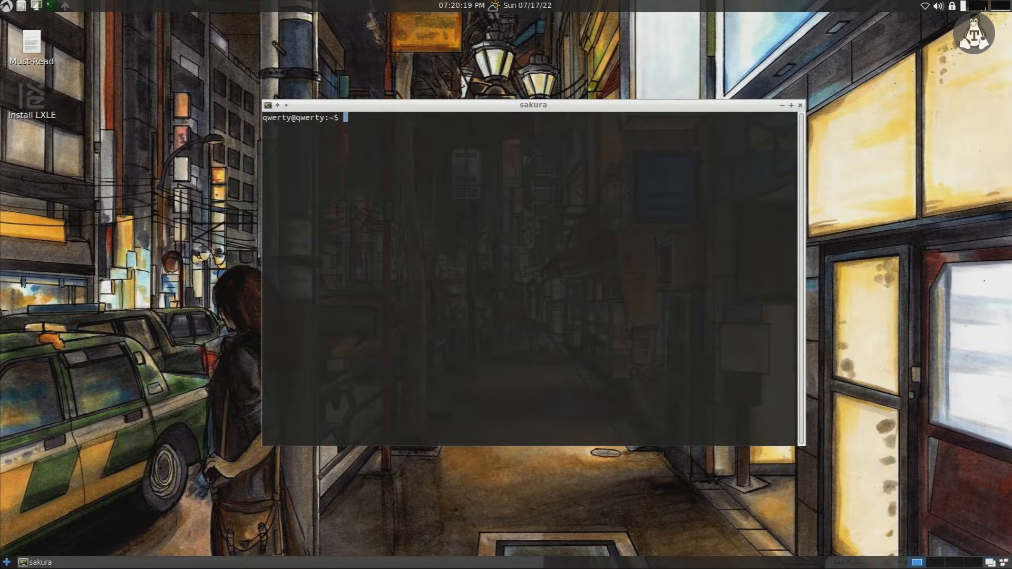
pyautogui.write('exit')
pyautogui.press('Return')
# Step: Launch GParted from the application menu
pyautogui.click(6, 6)
pyautogui.moveTo(35, 98)
pyautogui.moveTo(110, 159)
pyautogui.click(195, 232)
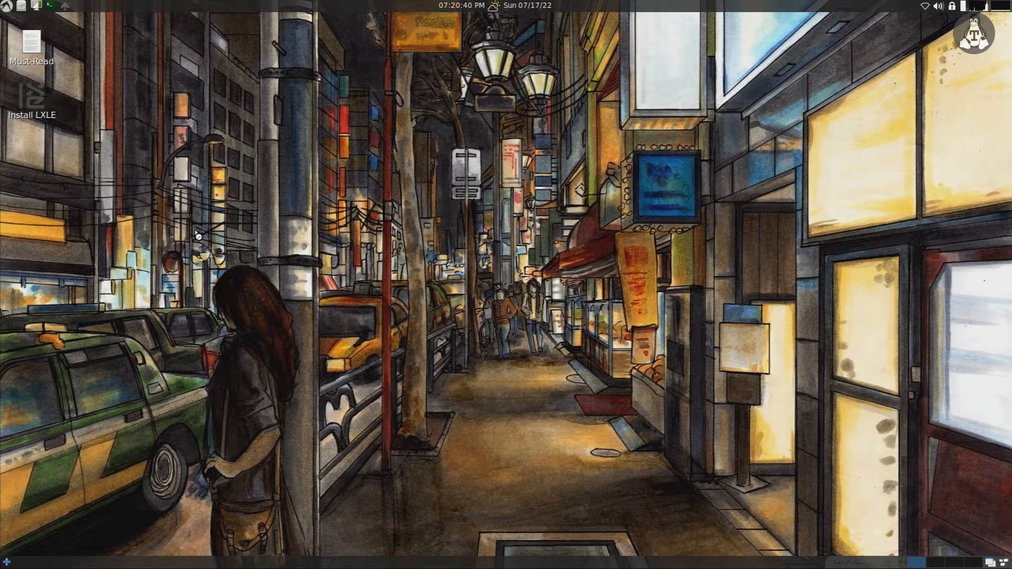
# Step: Maximize GParted, inspect partitions sda1 through sda6 including ext4 sda5, then quit
pyautogui.click(697, 152)
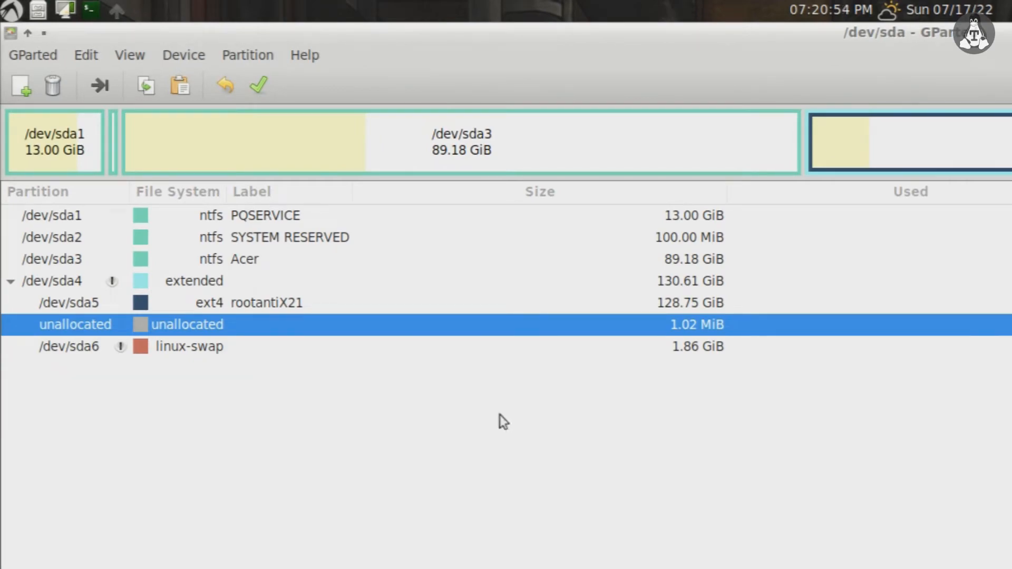
pyautogui.click(290, 219)
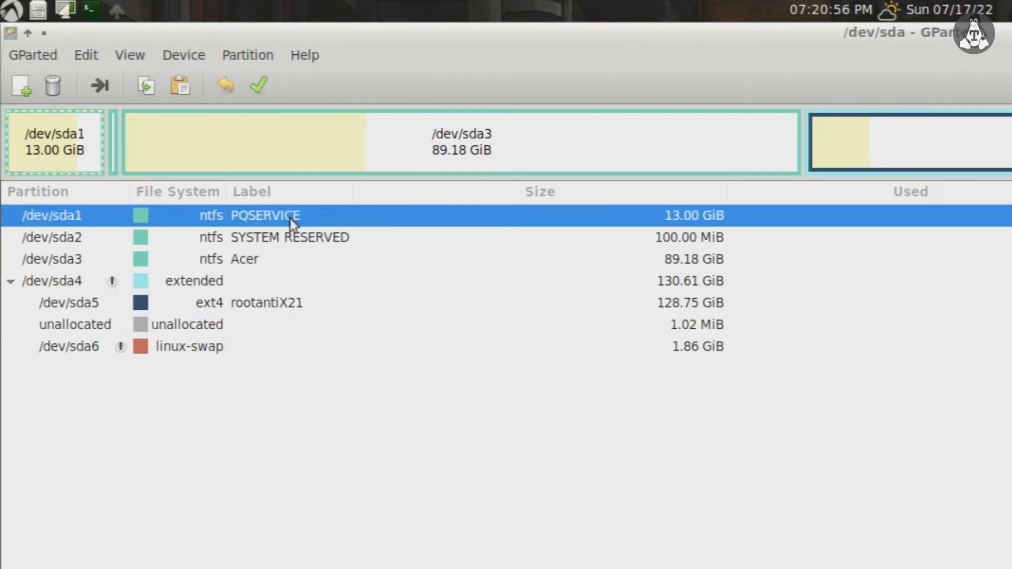
pyautogui.click(294, 234)
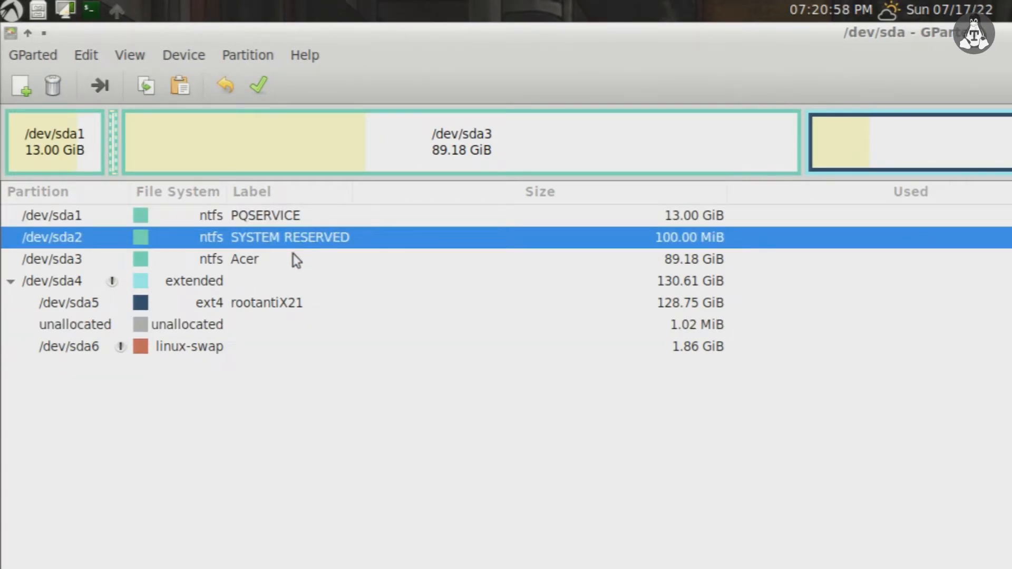
pyautogui.click(293, 259)
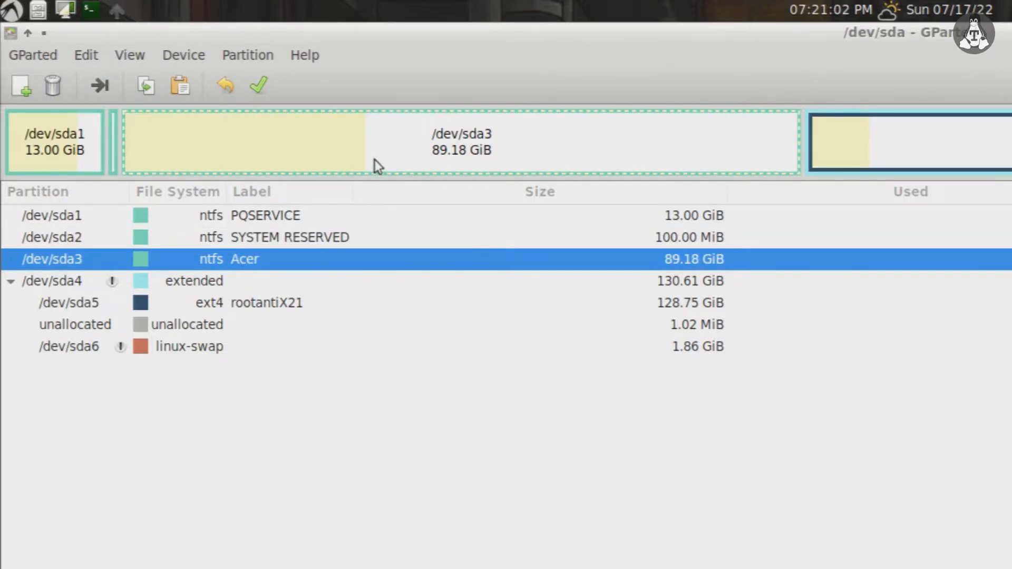
pyautogui.click(274, 282)
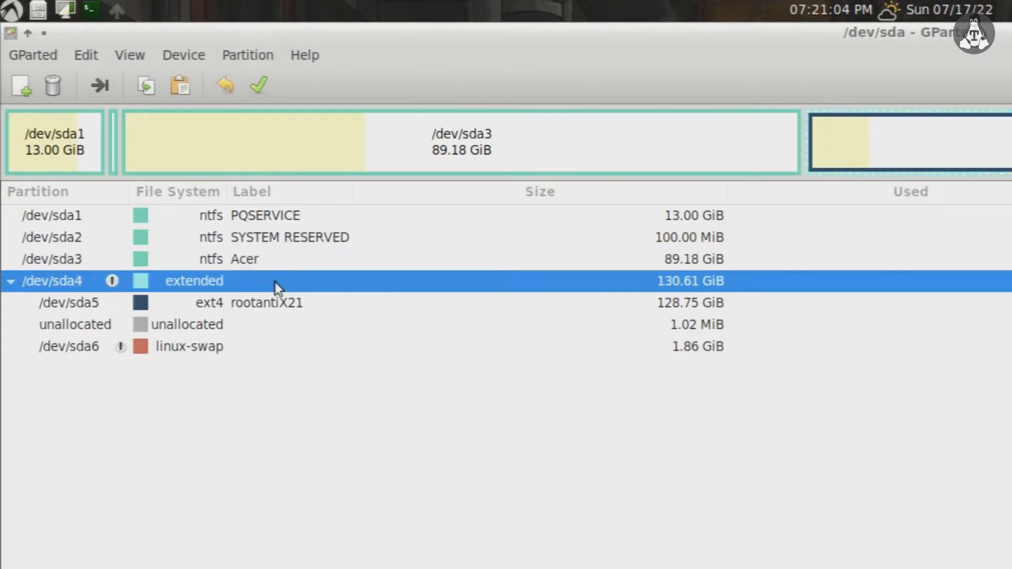
pyautogui.click(270, 311)
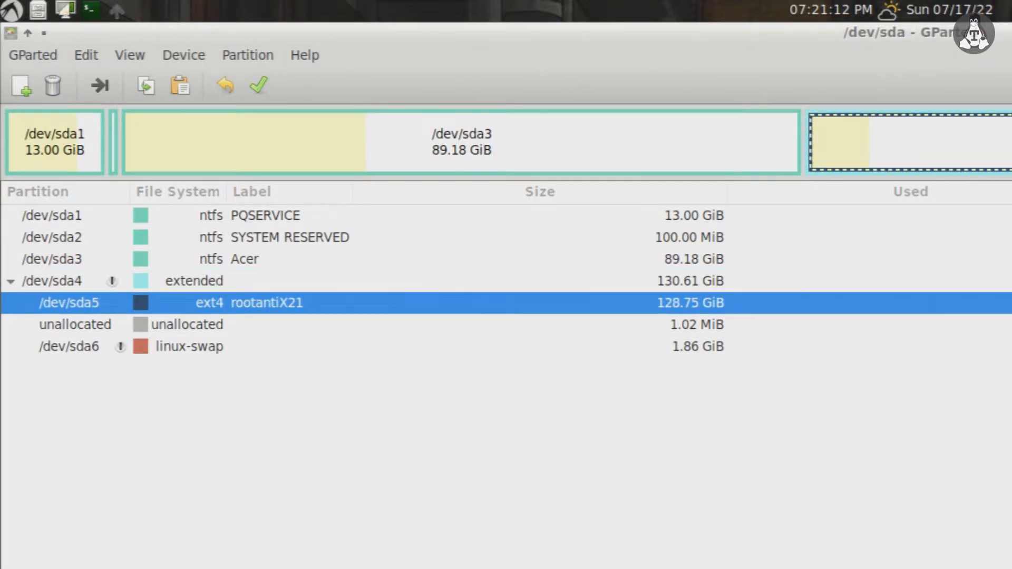
pyautogui.press('Down')
pyautogui.press('Down')
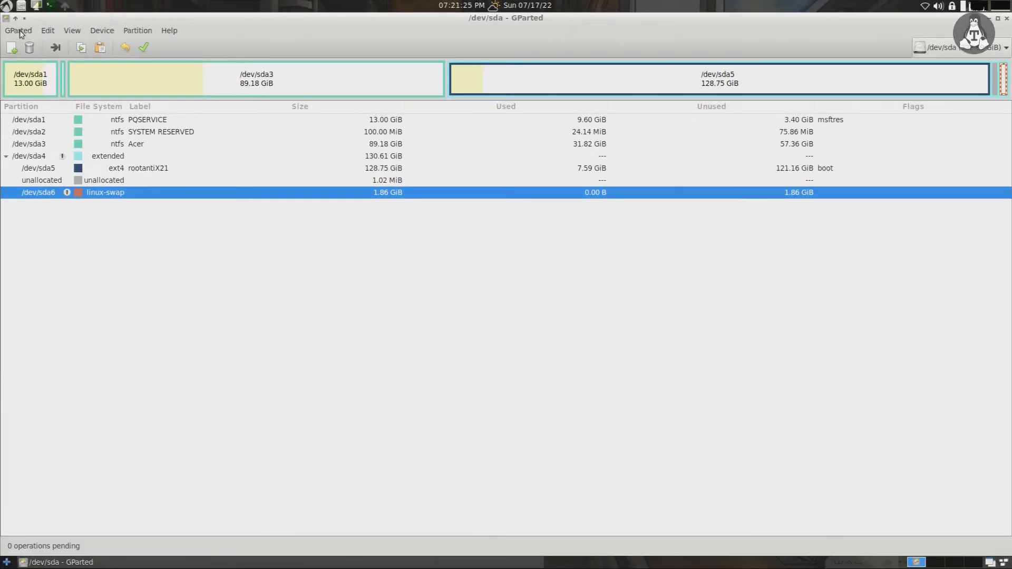
pyautogui.click(21, 32)
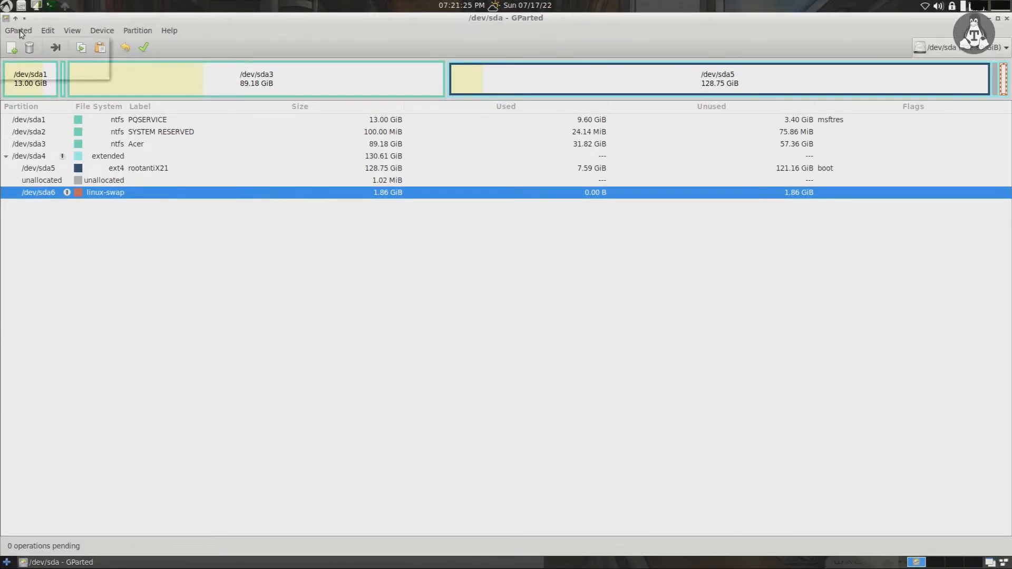
pyautogui.click(34, 71)
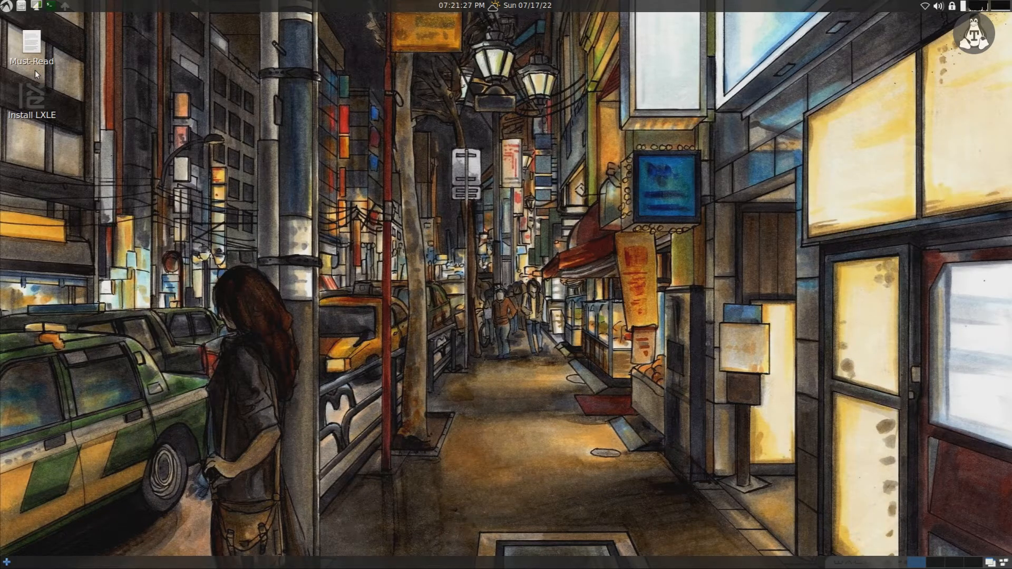
# Step: Open the Must-Read note maximized and highlight its disconnect-from-internet first line
pyautogui.doubleClick(31, 51)
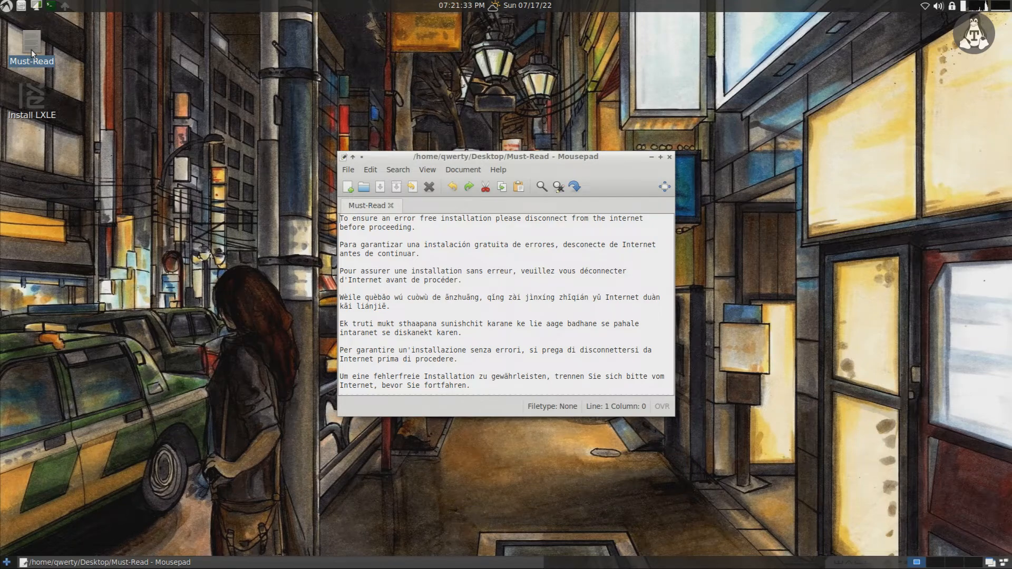
pyautogui.click(660, 158)
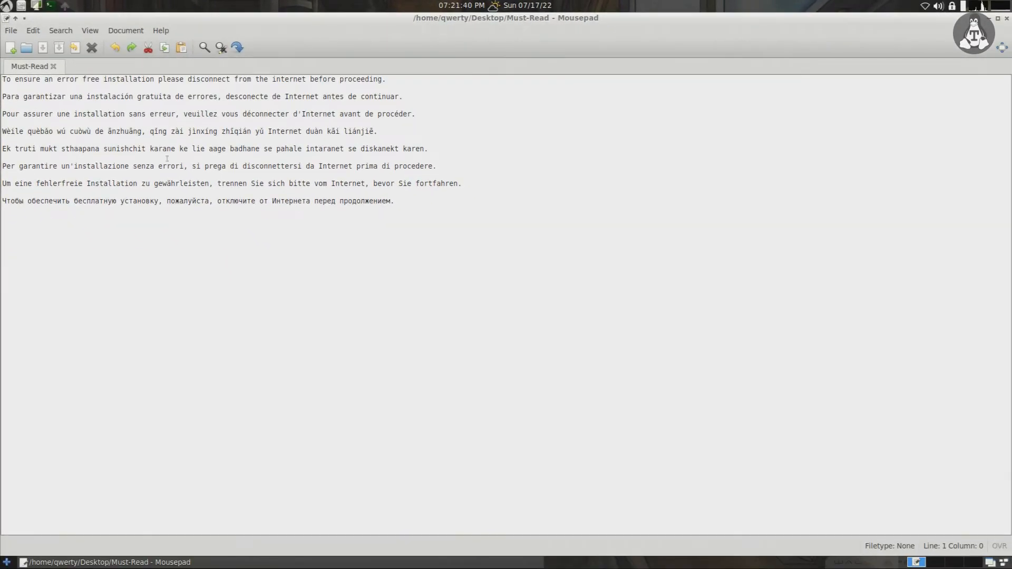
pyautogui.moveTo(413, 85); pyautogui.dragTo(3, 85)
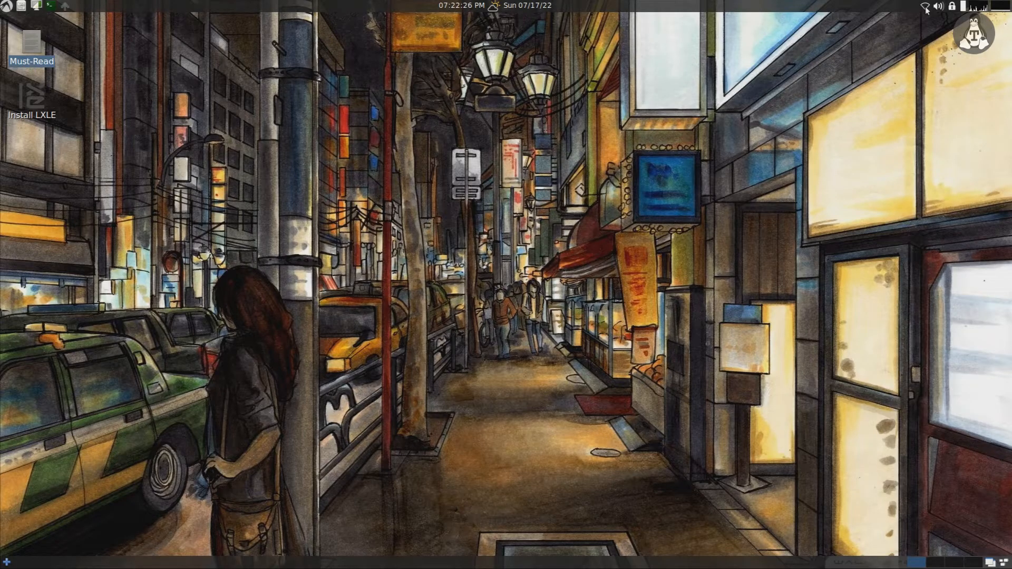
# Step: Check the network tray shows Ethernet disconnected, then dismiss the list
pyautogui.click(926, 8)
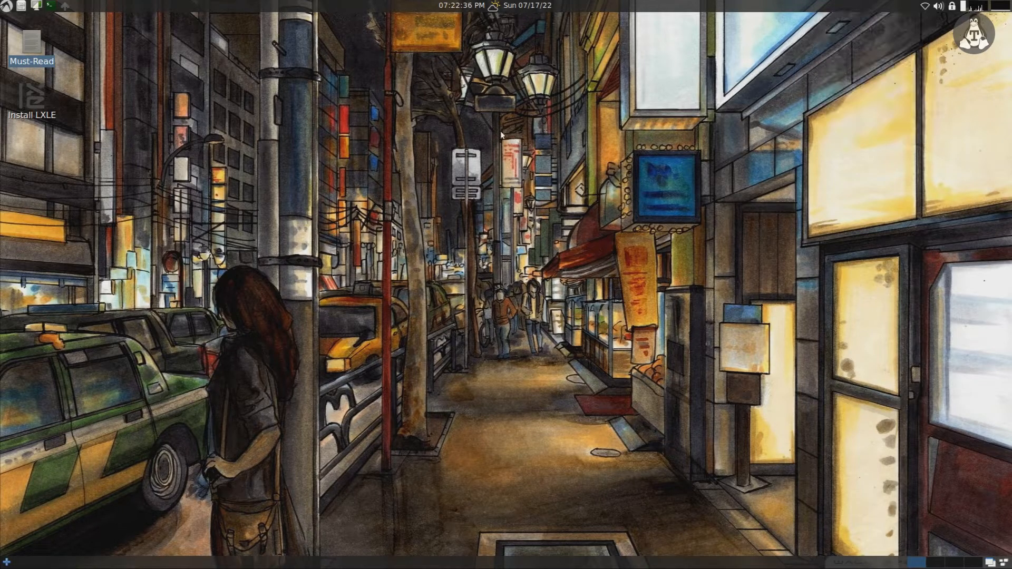
pyautogui.click(39, 100)
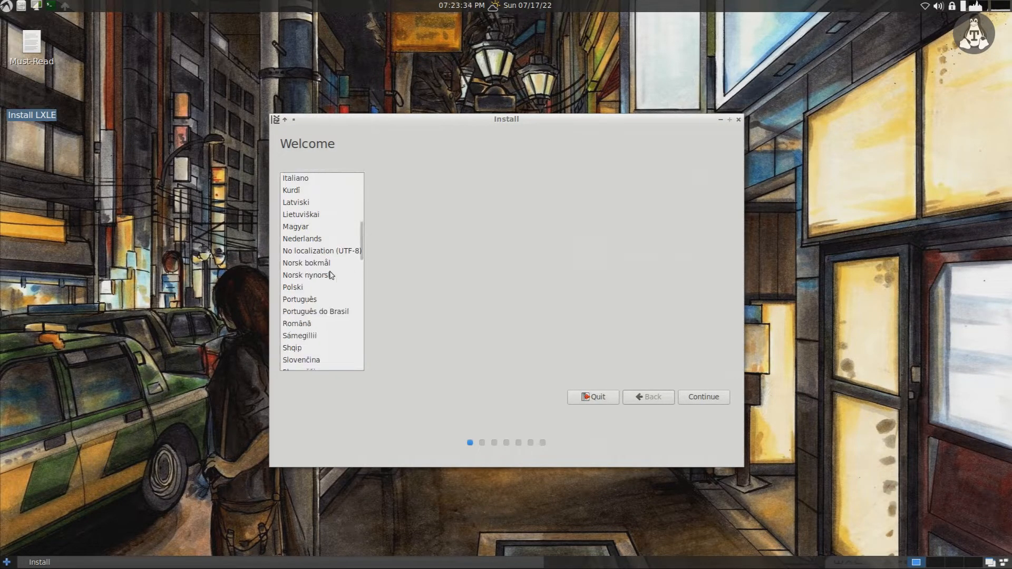
# Step: Choose Português do Brasil language and test and accept the Portuguese (Brazil) keyboard
pyautogui.click(315, 284)
pyautogui.click(687, 397)
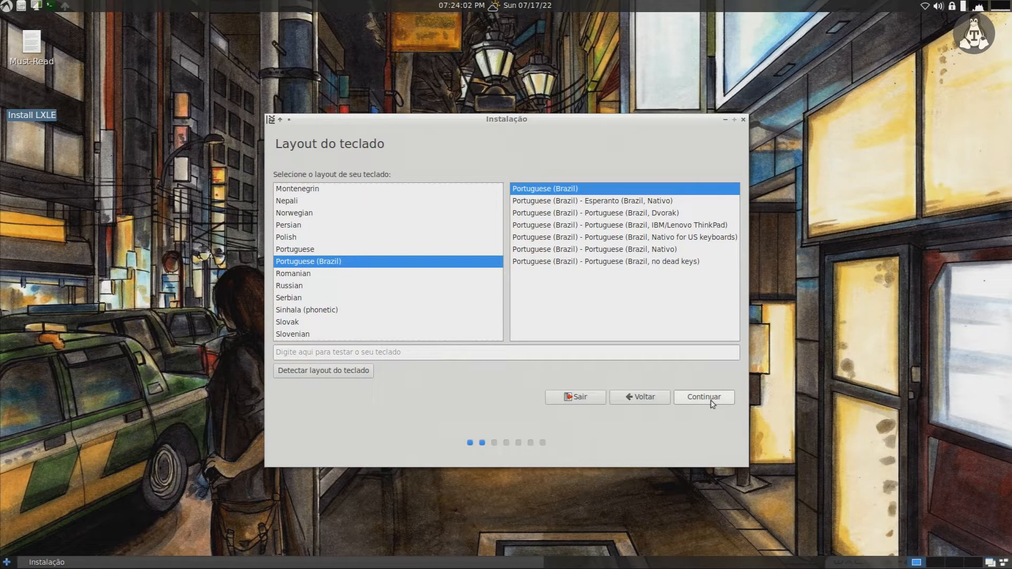
pyautogui.write('ççççç')
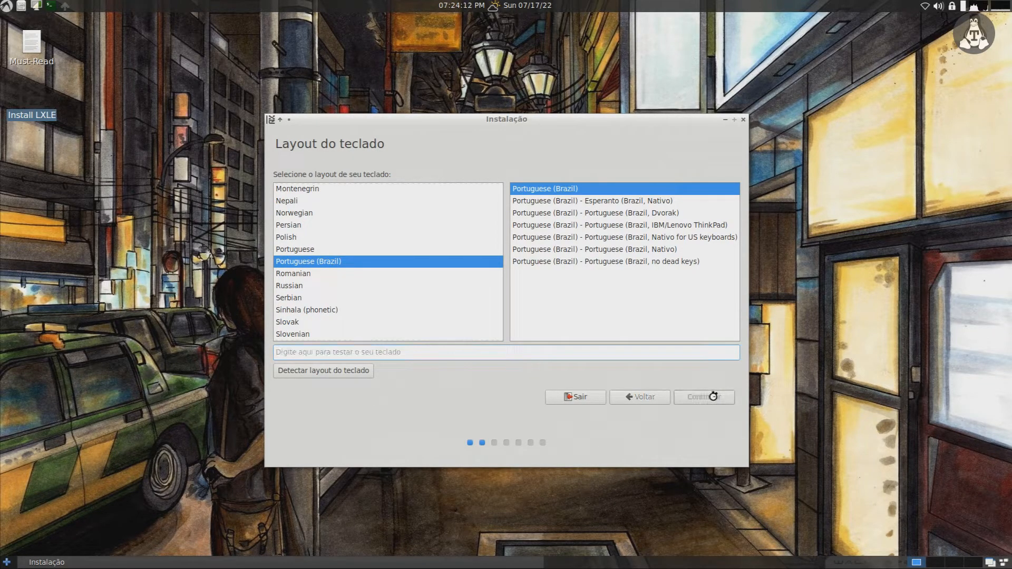
pyautogui.click(715, 399)
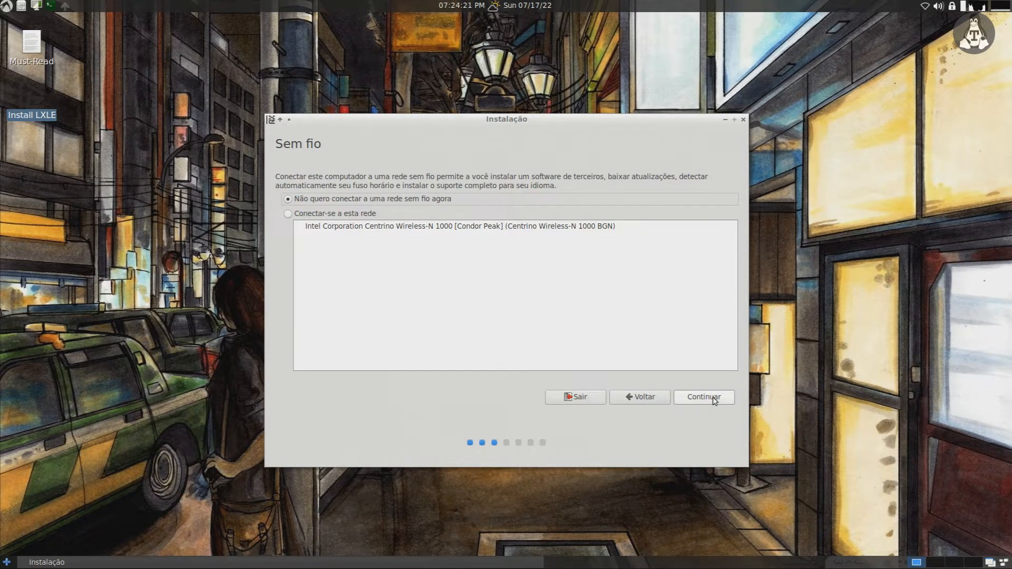
# Step: Skip wireless setup and include third-party graphics, Wi-Fi and media software
pyautogui.click(712, 399)
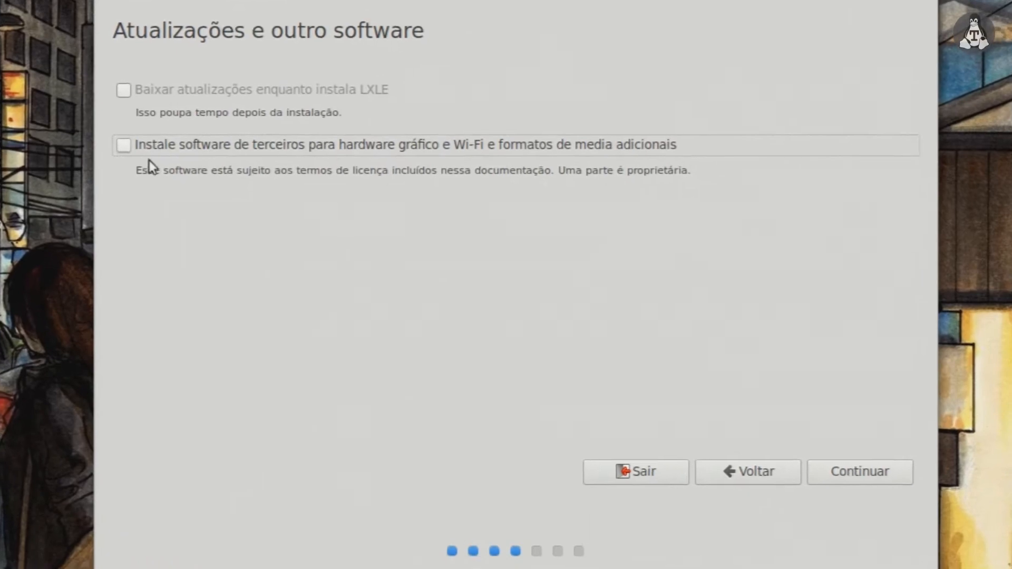
pyautogui.click(124, 145)
pyautogui.click(851, 471)
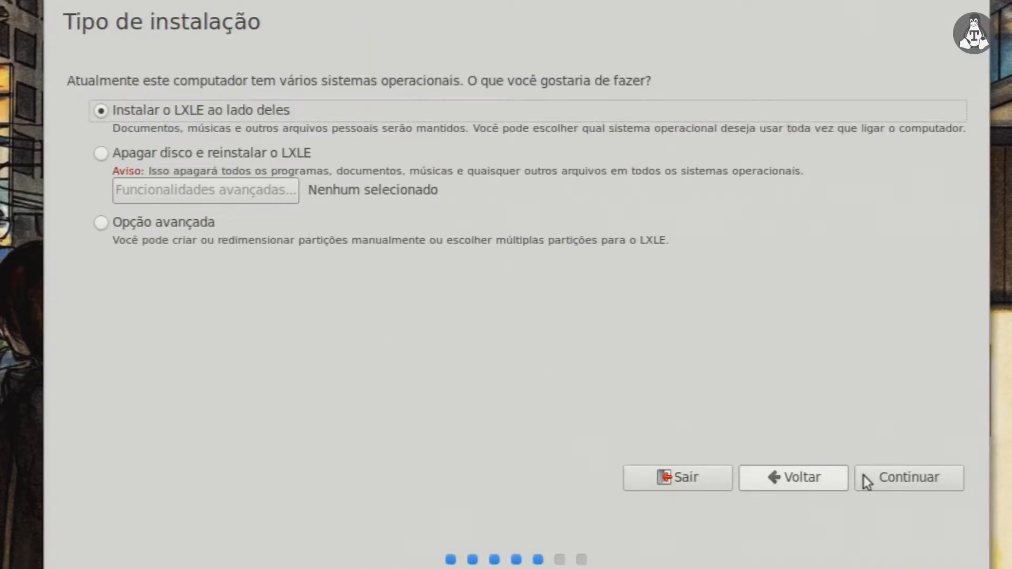
pyautogui.click(101, 223)
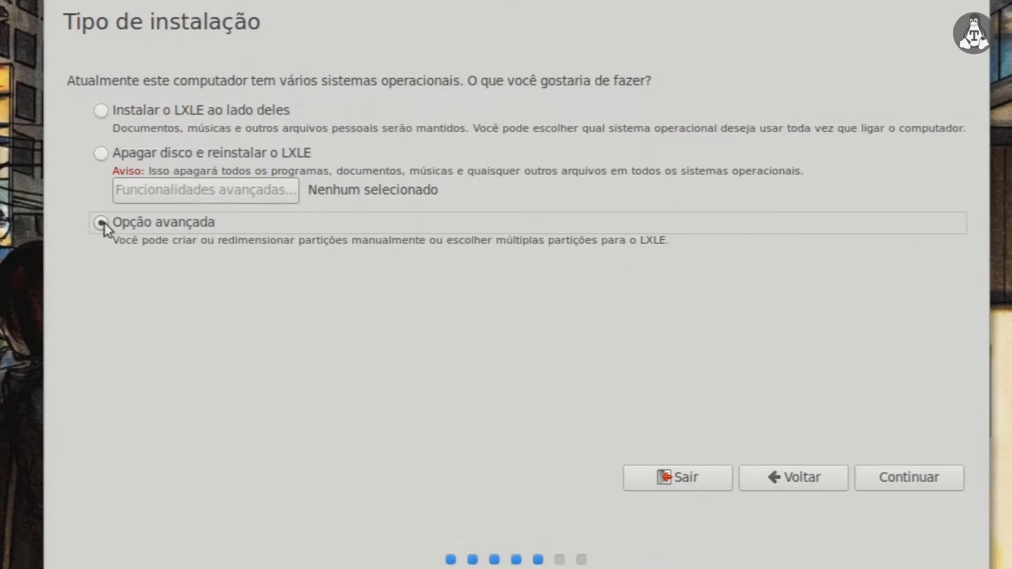
pyautogui.click(924, 478)
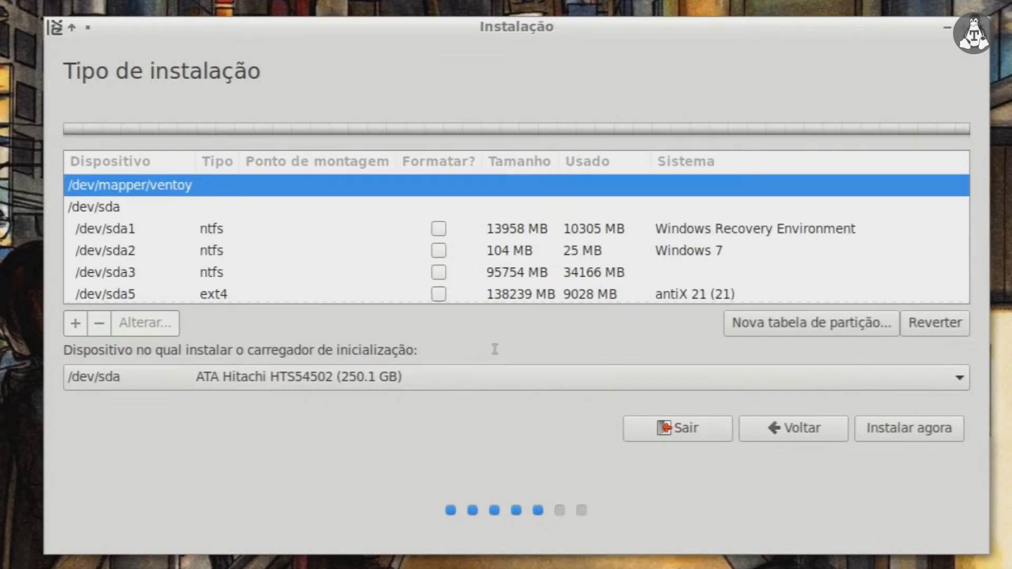
pyautogui.moveTo(964, 218); pyautogui.dragTo(968, 236)
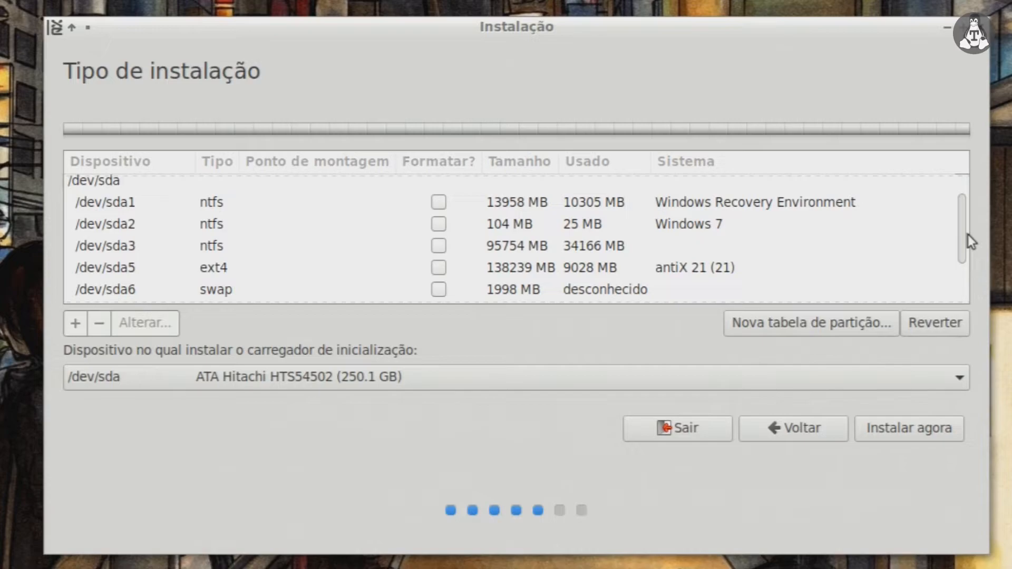
pyautogui.scroll(-2, 968, 248)
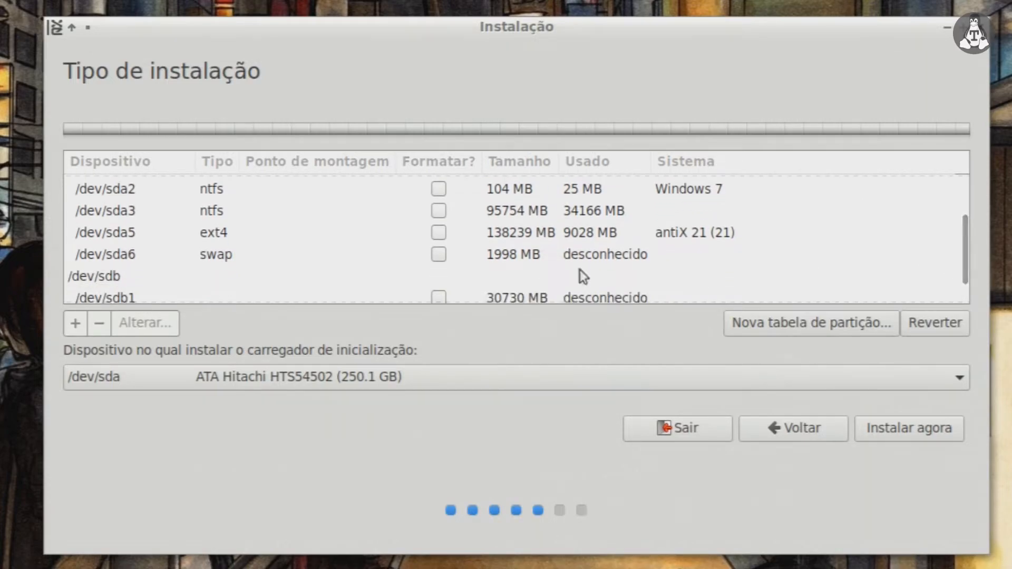
pyautogui.click(501, 240)
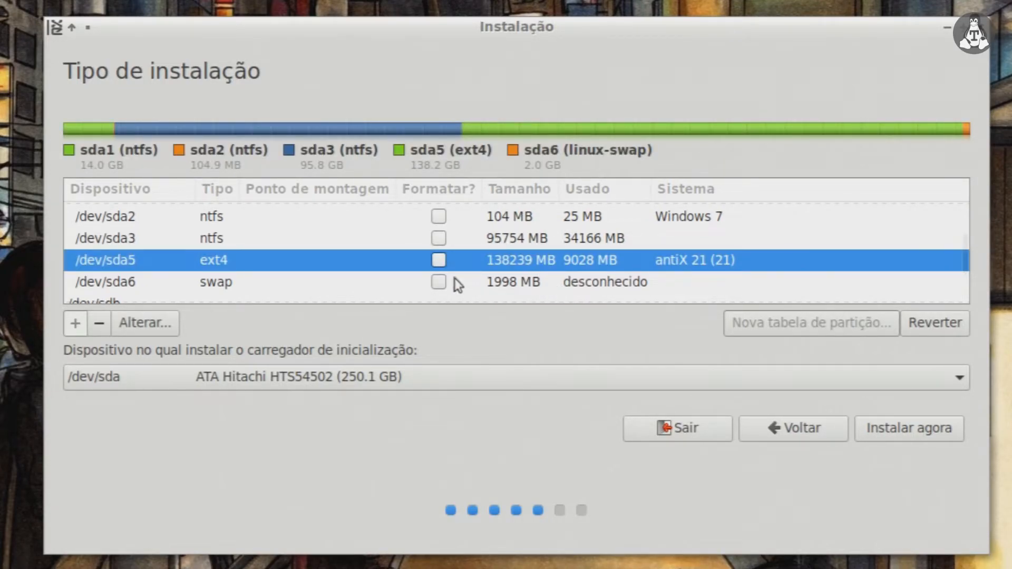
# Step: Open the edit dialog for /dev/sda5 and expand its 'Usar como' list
pyautogui.click(152, 326)
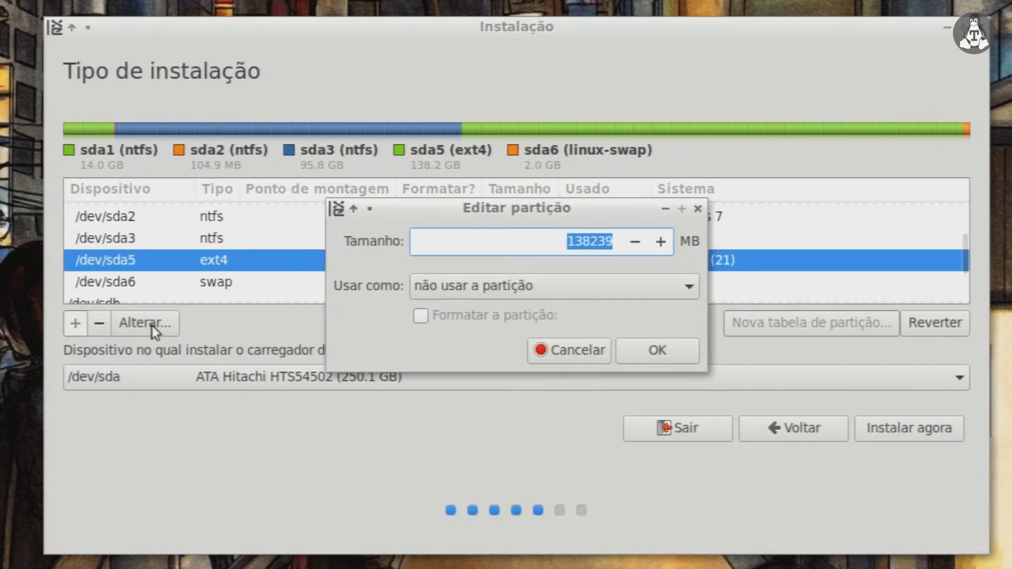
pyautogui.click(516, 288)
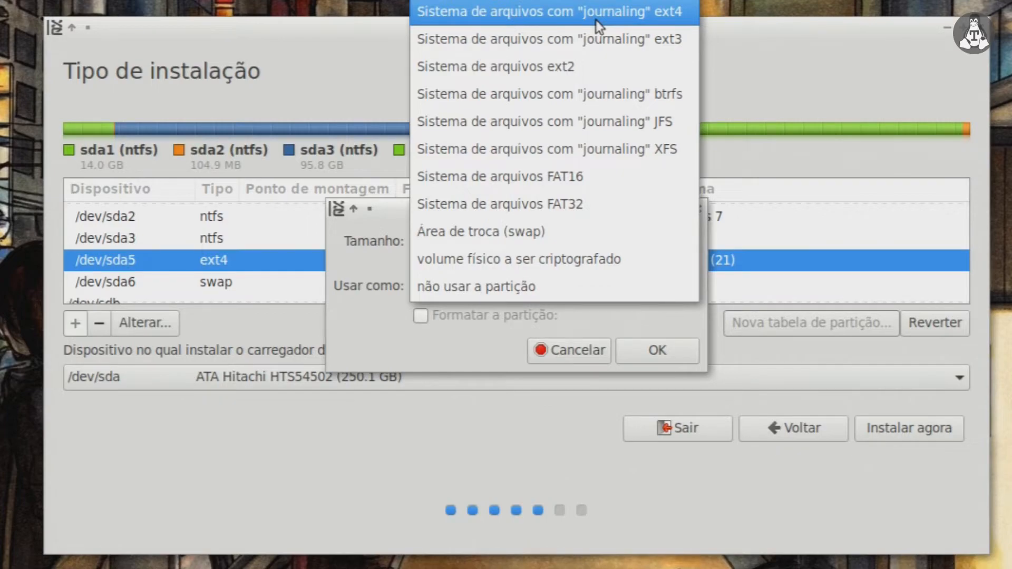
# Step: Set /dev/sda5 to the ext4 journaling filesystem with mount point / and apply
pyautogui.click(597, 20)
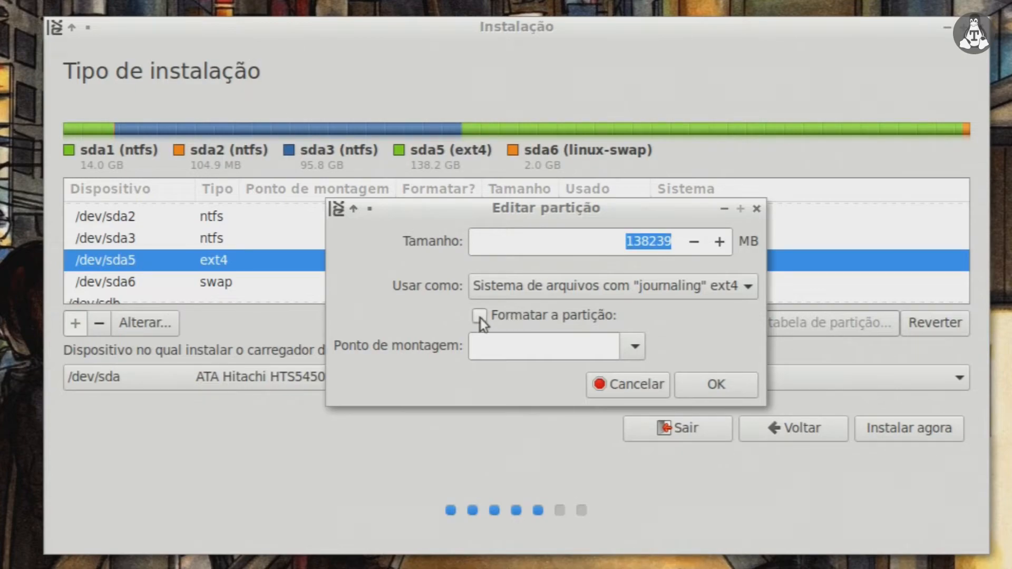
pyautogui.click(637, 349)
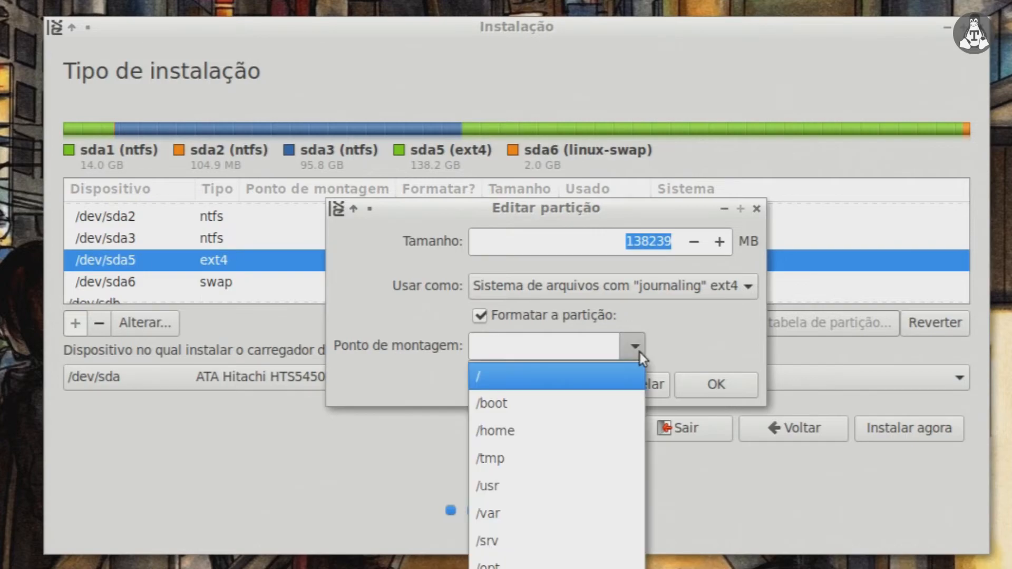
pyautogui.click(565, 375)
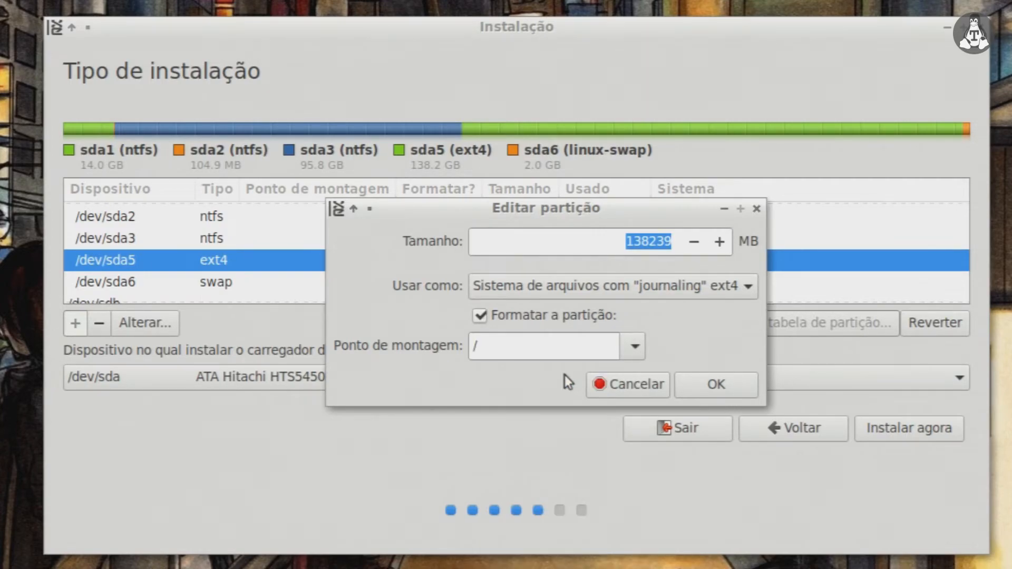
pyautogui.click(716, 391)
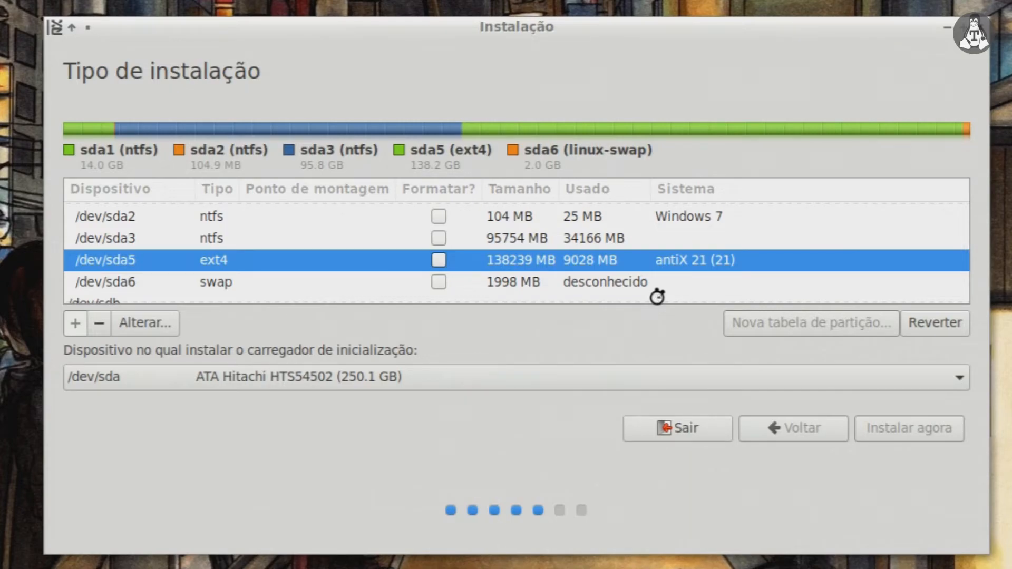
# Step: Confirm writing the partition changes to disk
pyautogui.moveTo(125, 330); pyautogui.dragTo(652, 329)
pyautogui.click(862, 358)
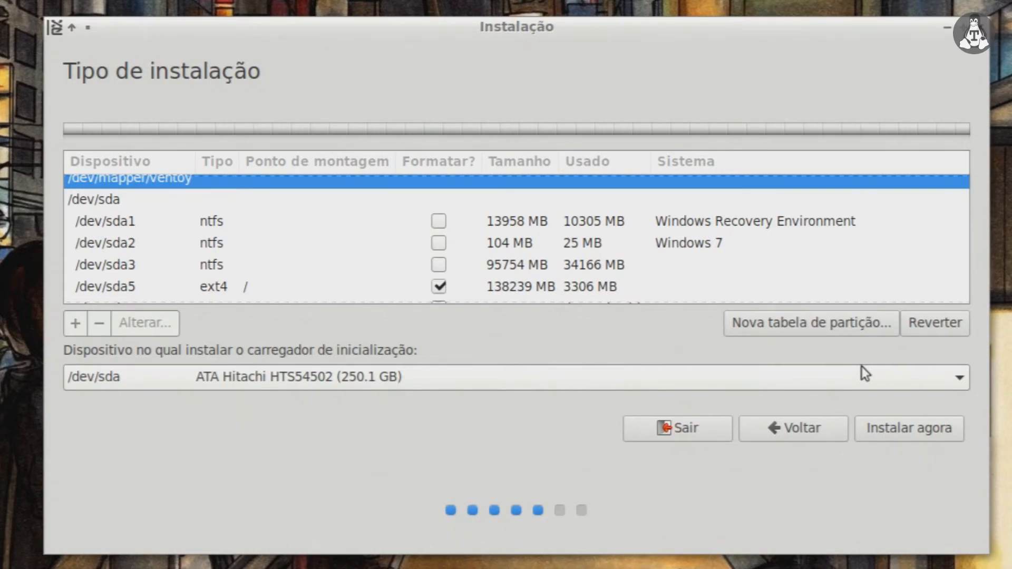
pyautogui.scroll(-3, 571, 257)
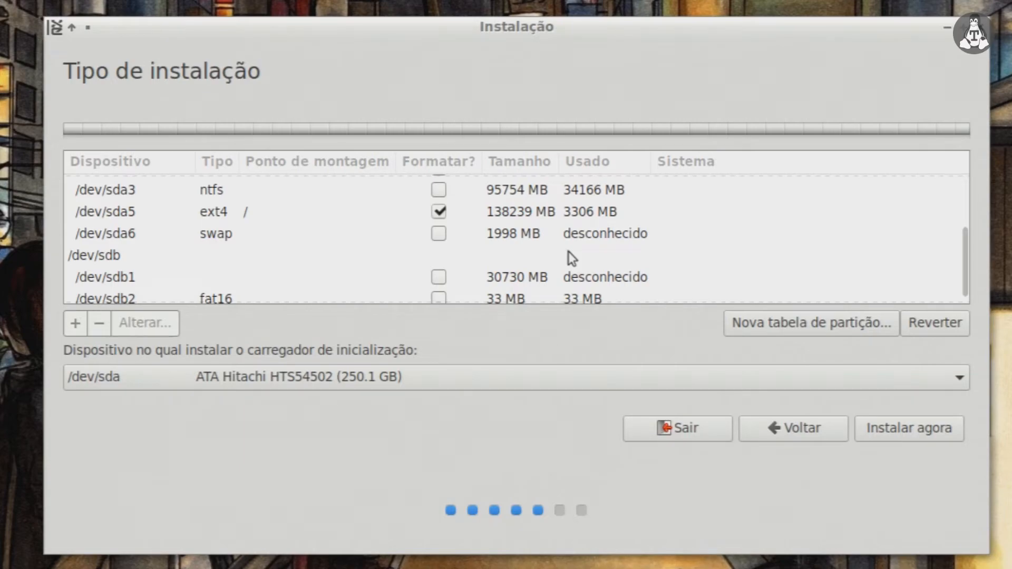
pyautogui.scroll(-1, 569, 252)
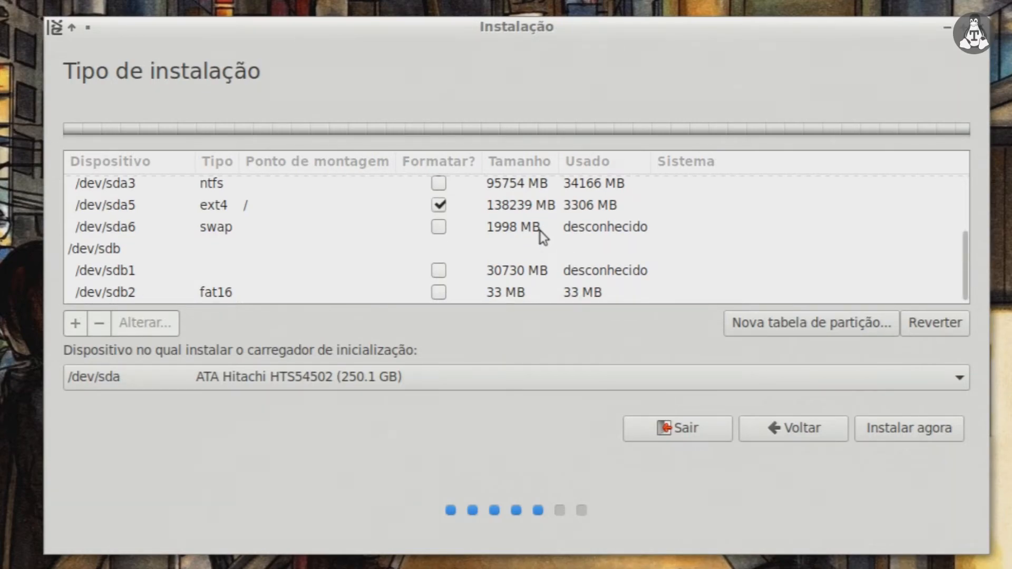
# Step: Keep /dev/sda as the bootloader device and start the installation with Instalar agora
pyautogui.click(585, 383)
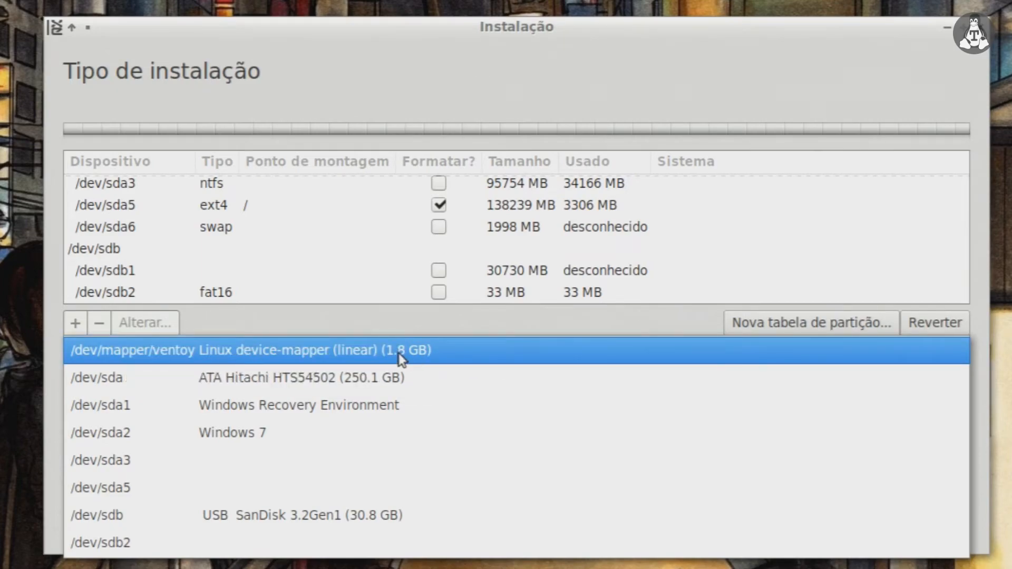
pyautogui.click(372, 384)
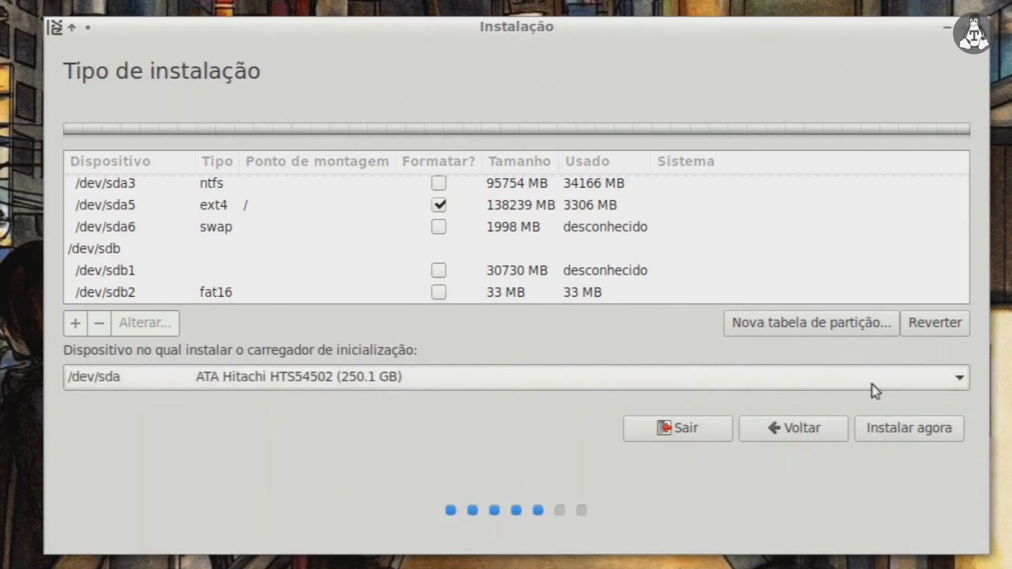
pyautogui.scroll(3, 311, 295)
pyautogui.click(899, 426)
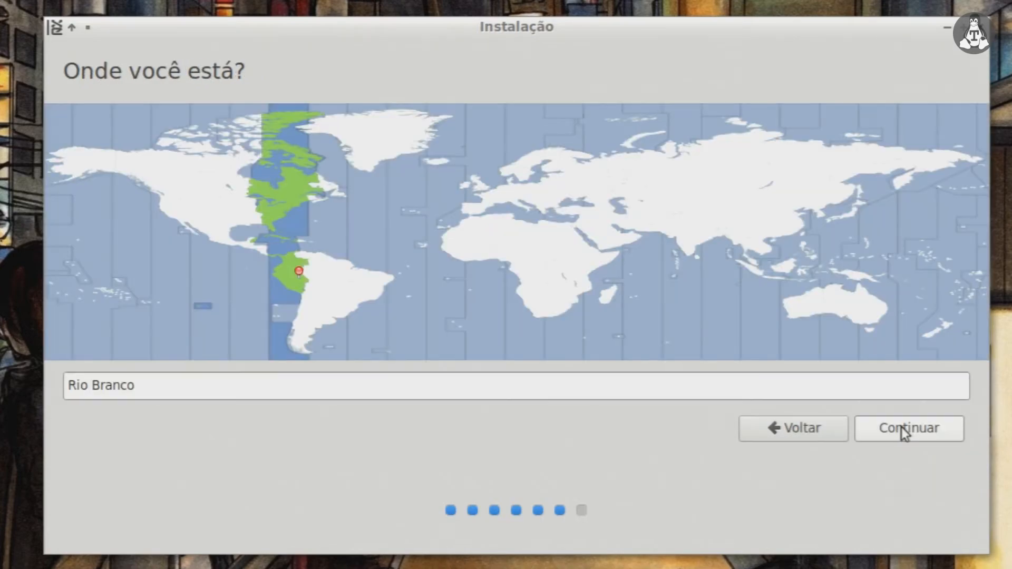
# Step: Pick the time zone location on the map, continue, and enter the user's name
pyautogui.click(368, 295)
pyautogui.click(890, 427)
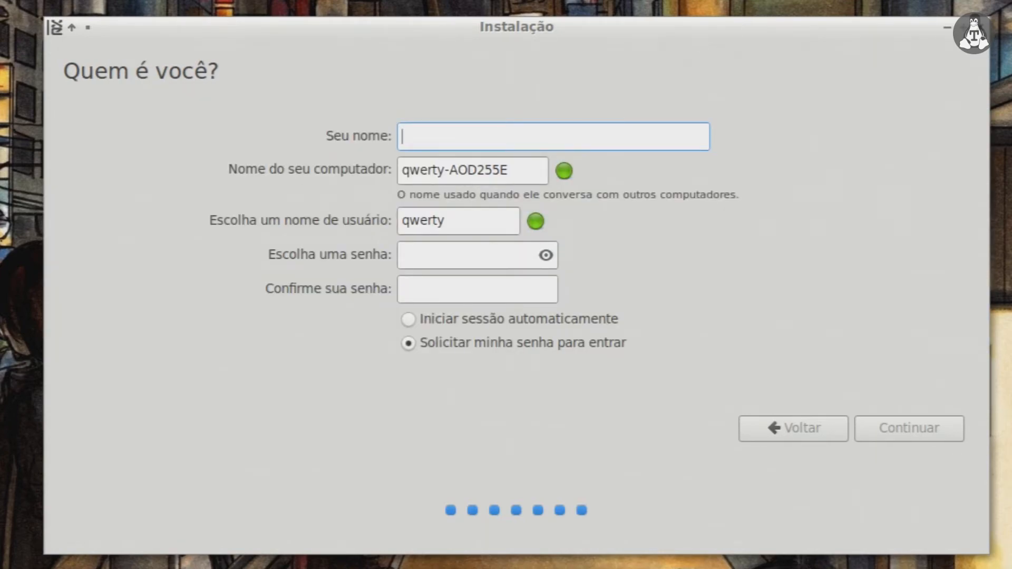
pyautogui.write('tuxhar')
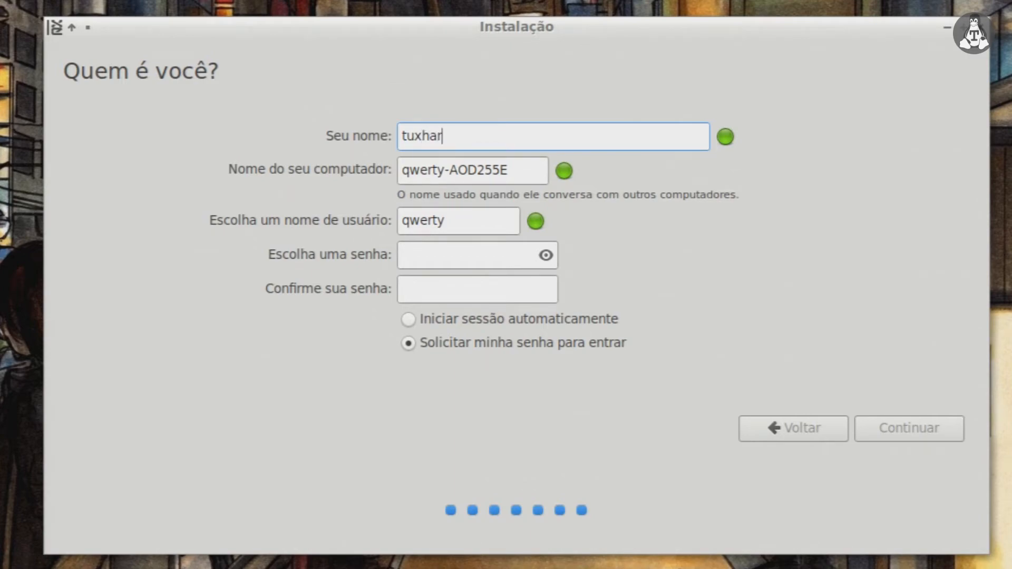
pyautogui.write('dware')
# Step: Set computer name movel03, a username, and the account password with confirmation, then submit
pyautogui.press('Tab')
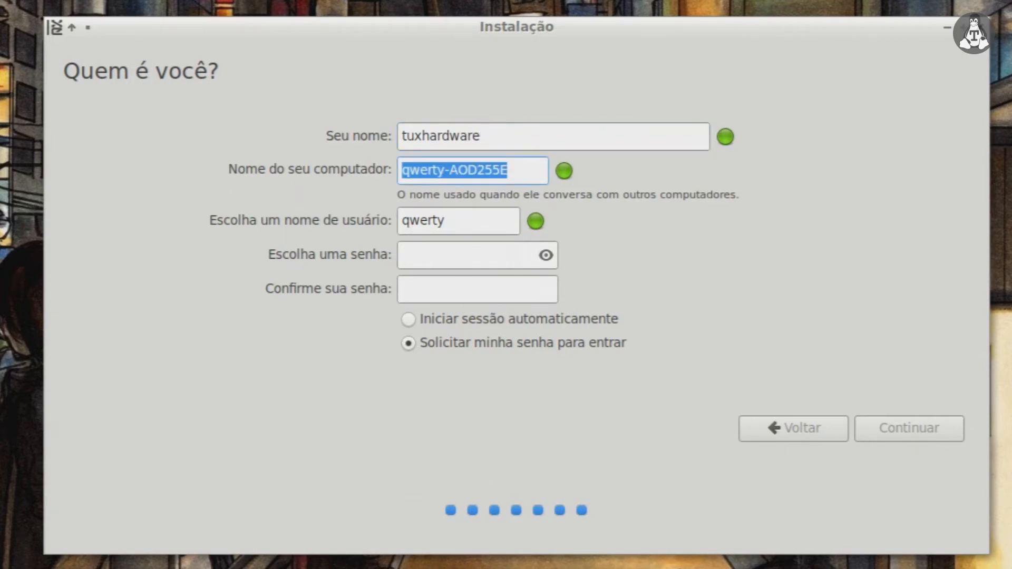
pyautogui.write('move')
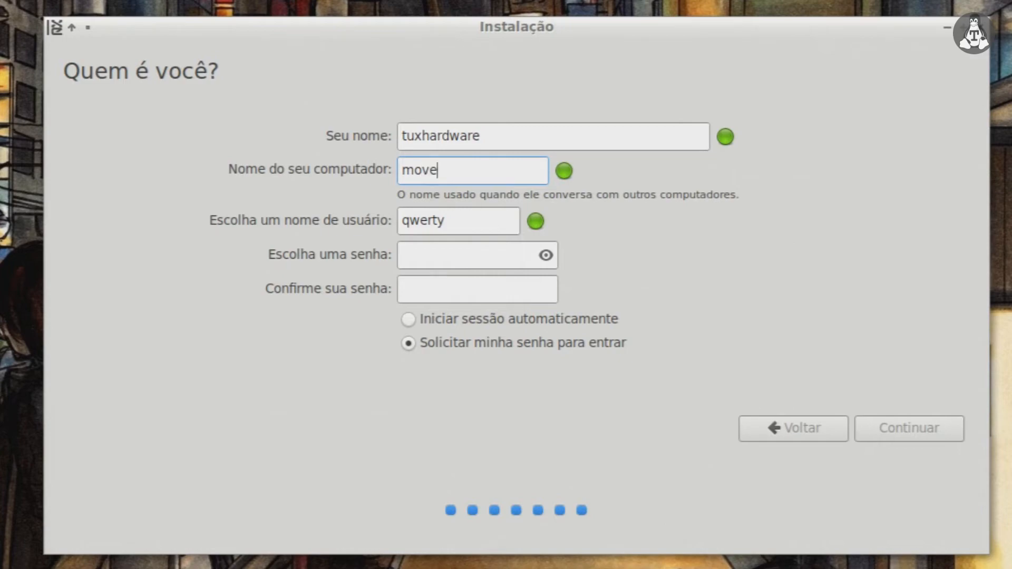
pyautogui.write('l03')
pyautogui.press('Tab')
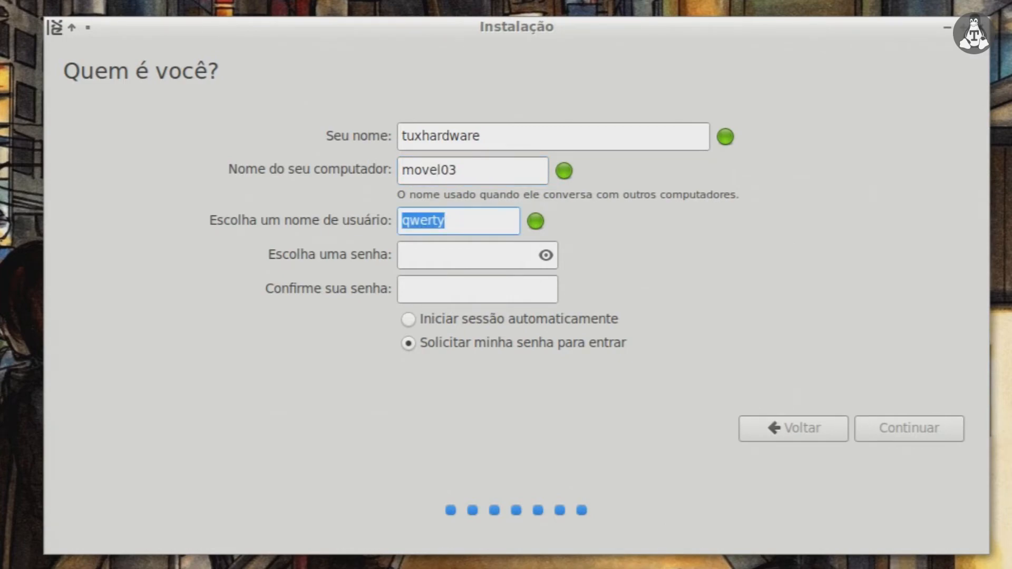
pyautogui.write('tuxhardware')
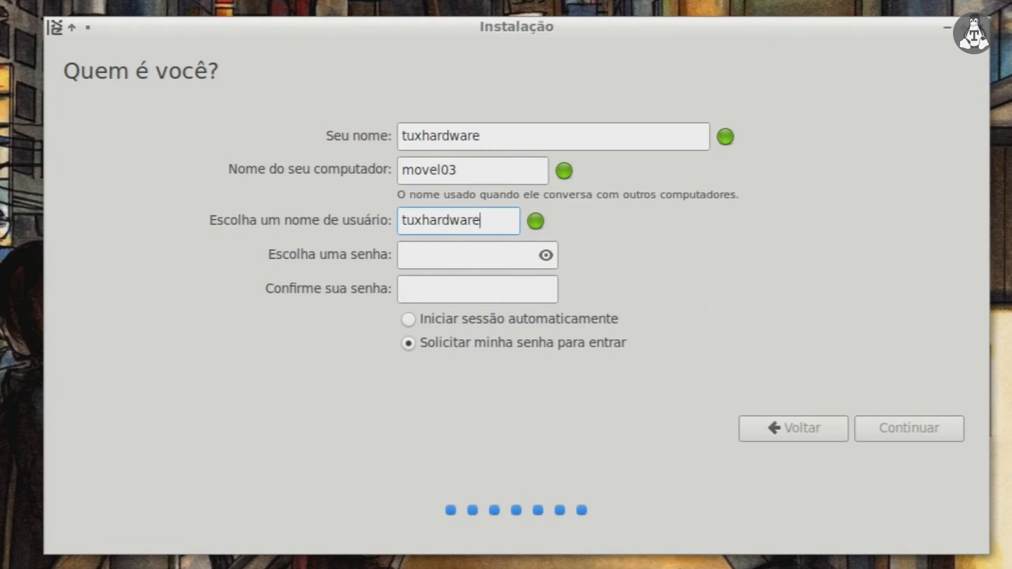
pyautogui.press('Tab')
pyautogui.write('12345')
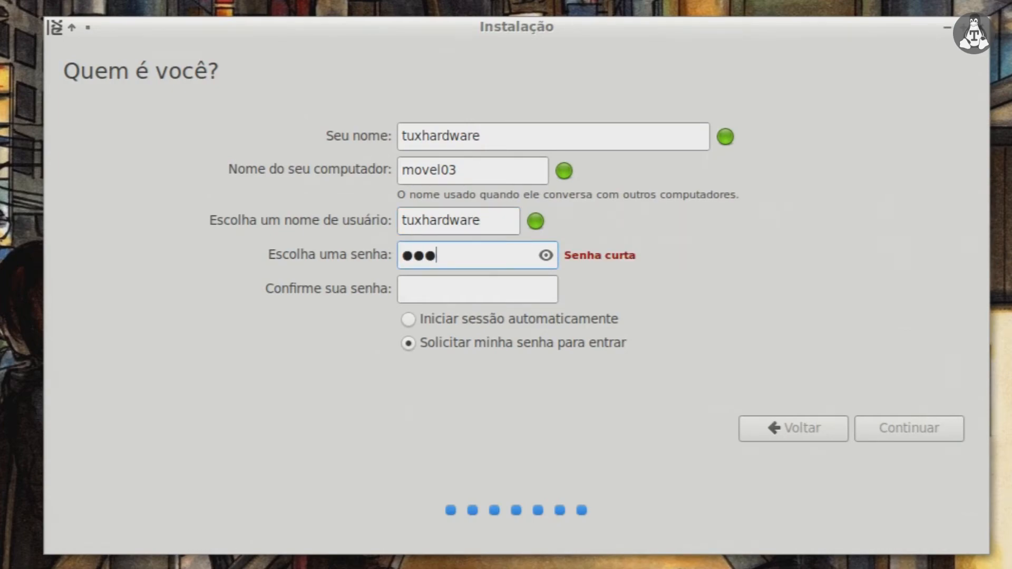
pyautogui.write('67')
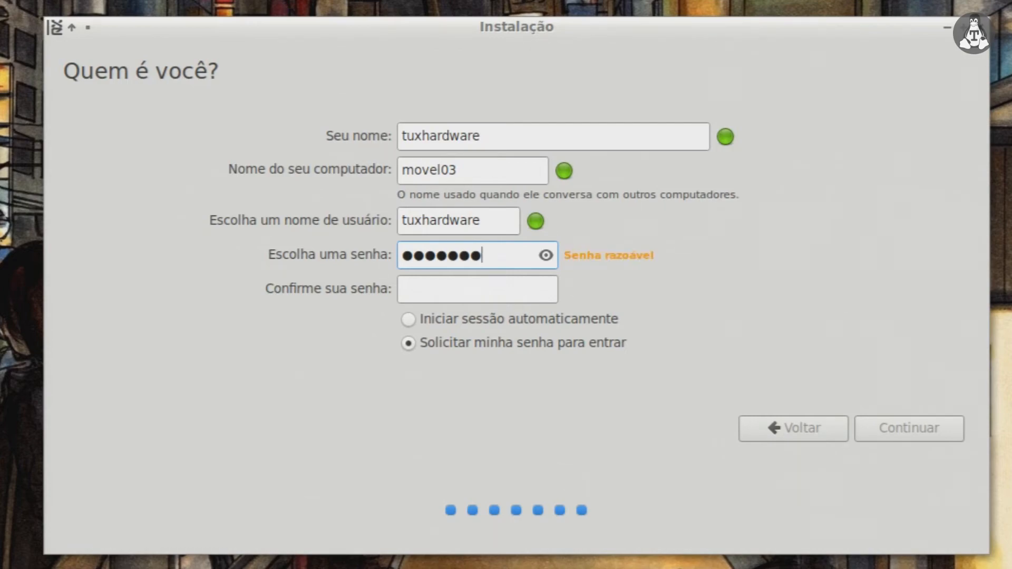
pyautogui.press('Tab')
pyautogui.write('1234567')
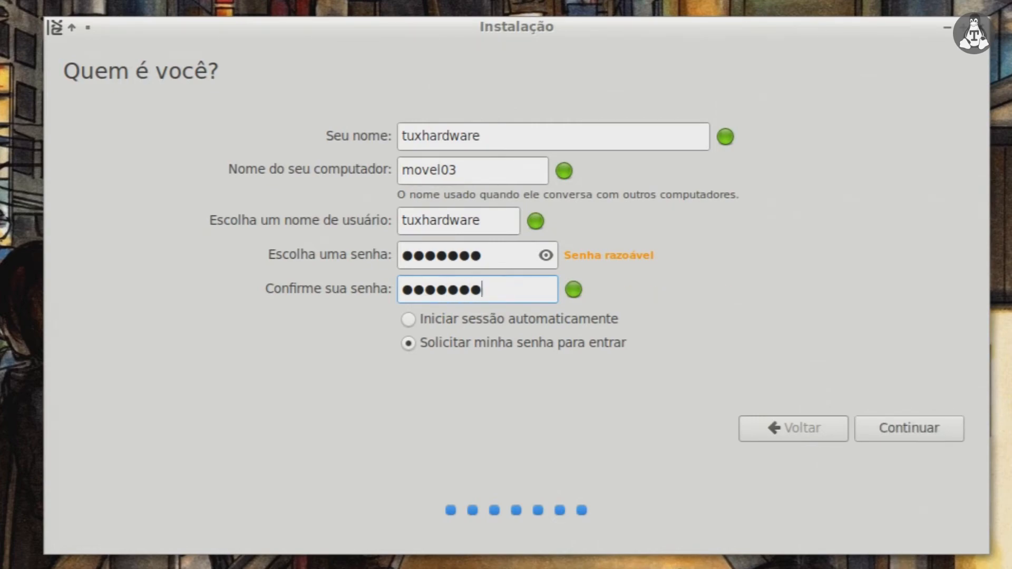
pyautogui.click(891, 427)
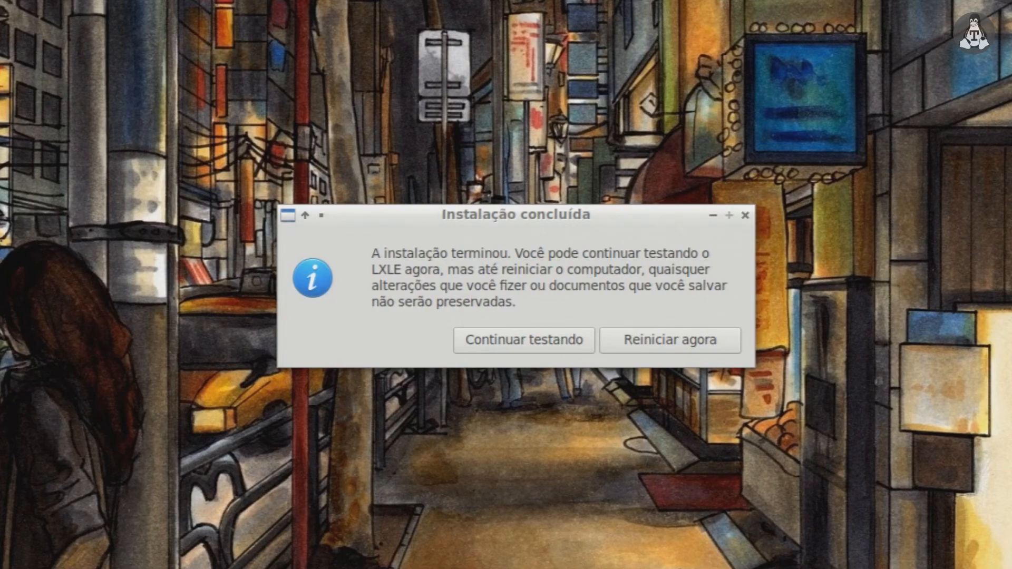
# Step: Choose Reiniciar agora in the 'Instalação concluída' dialog to reboot into LXLE
pyautogui.click(684, 340)
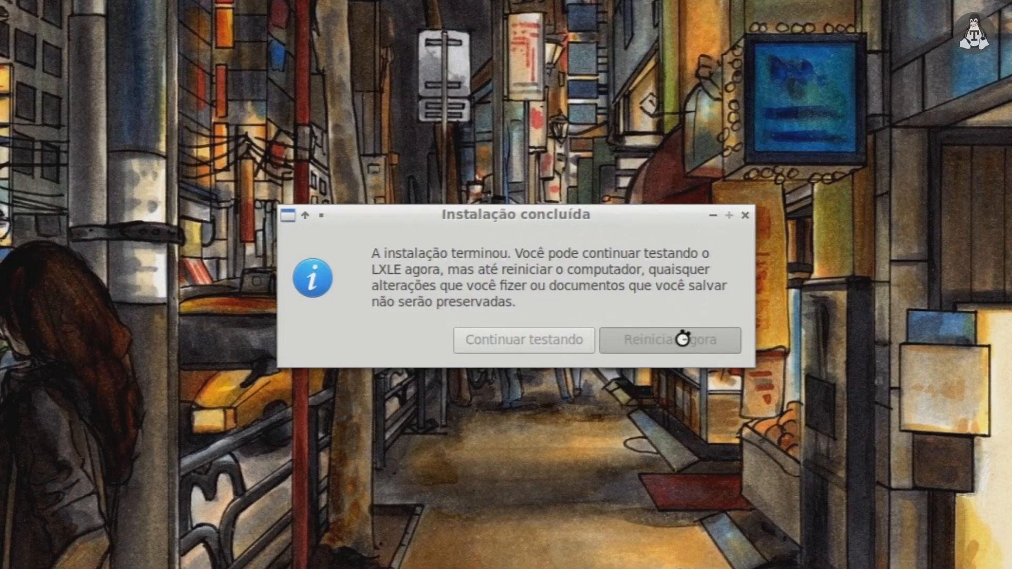